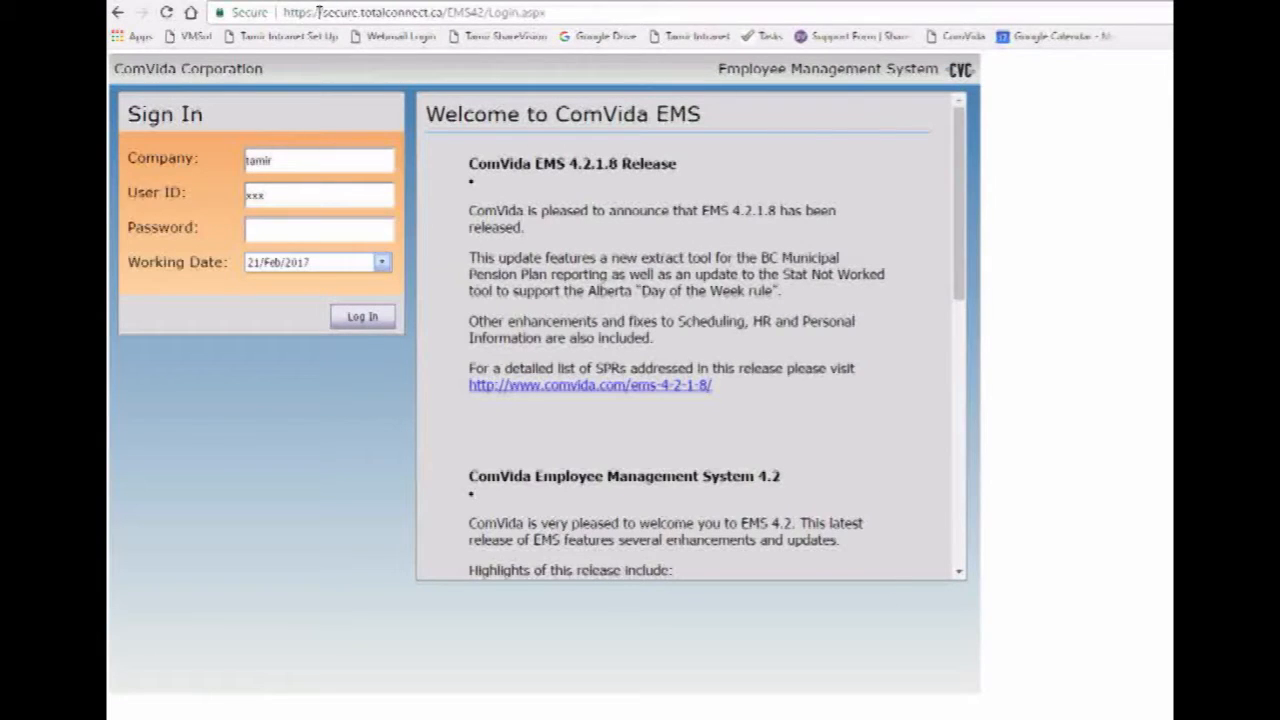
- Log in to ComVida EMS by entering the account password, retyping it after a typo
{"action": "left_click_drag", "start_coordinate": [284, 12], "coordinate": [481, 14]}
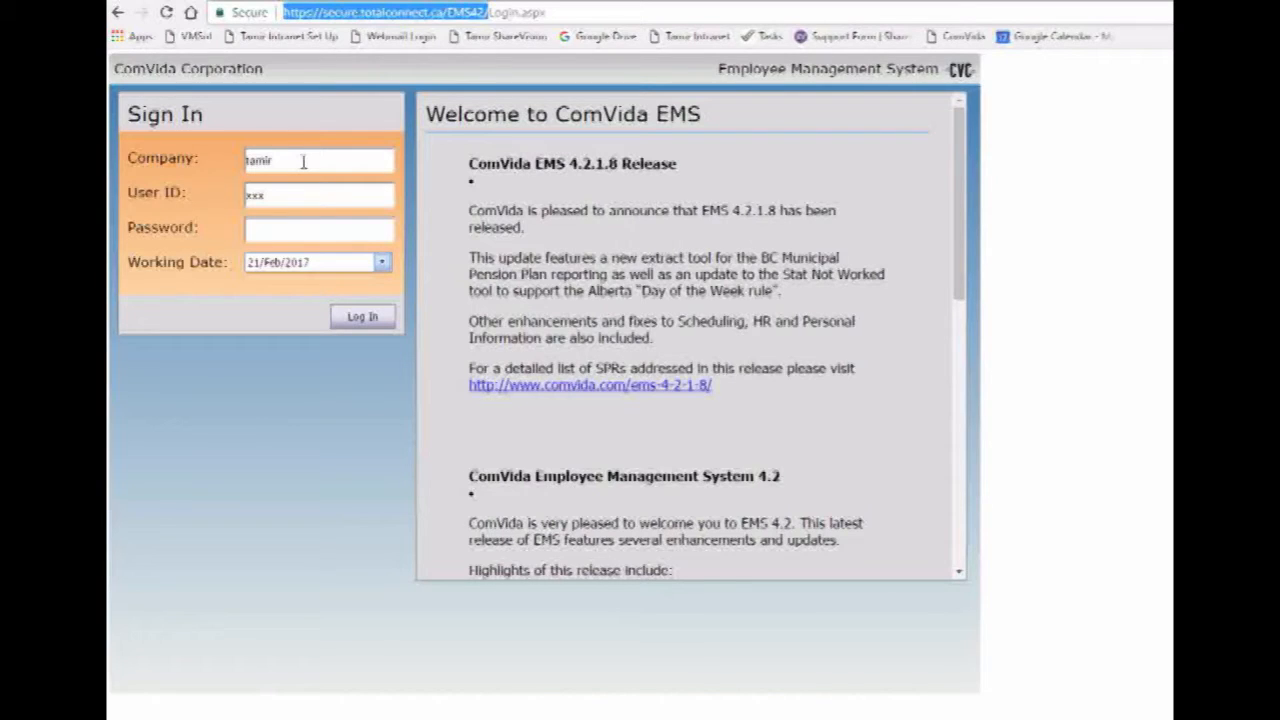
{"action": "left_click", "coordinate": [299, 227]}
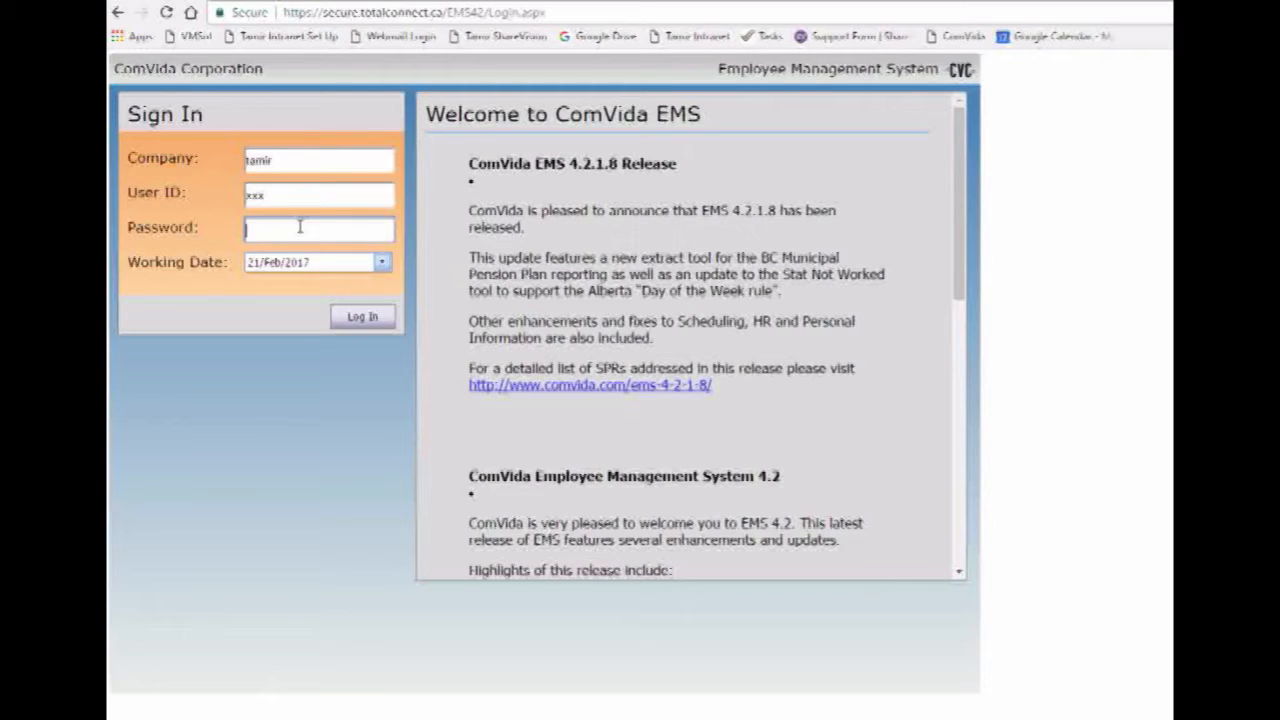
{"action": "type", "text": "xxxx"}
{"action": "key", "text": "BackSpace"}
{"action": "key", "text": "BackSpace"}
{"action": "key", "text": "BackSpace"}
{"action": "key", "text": "BackSpace"}
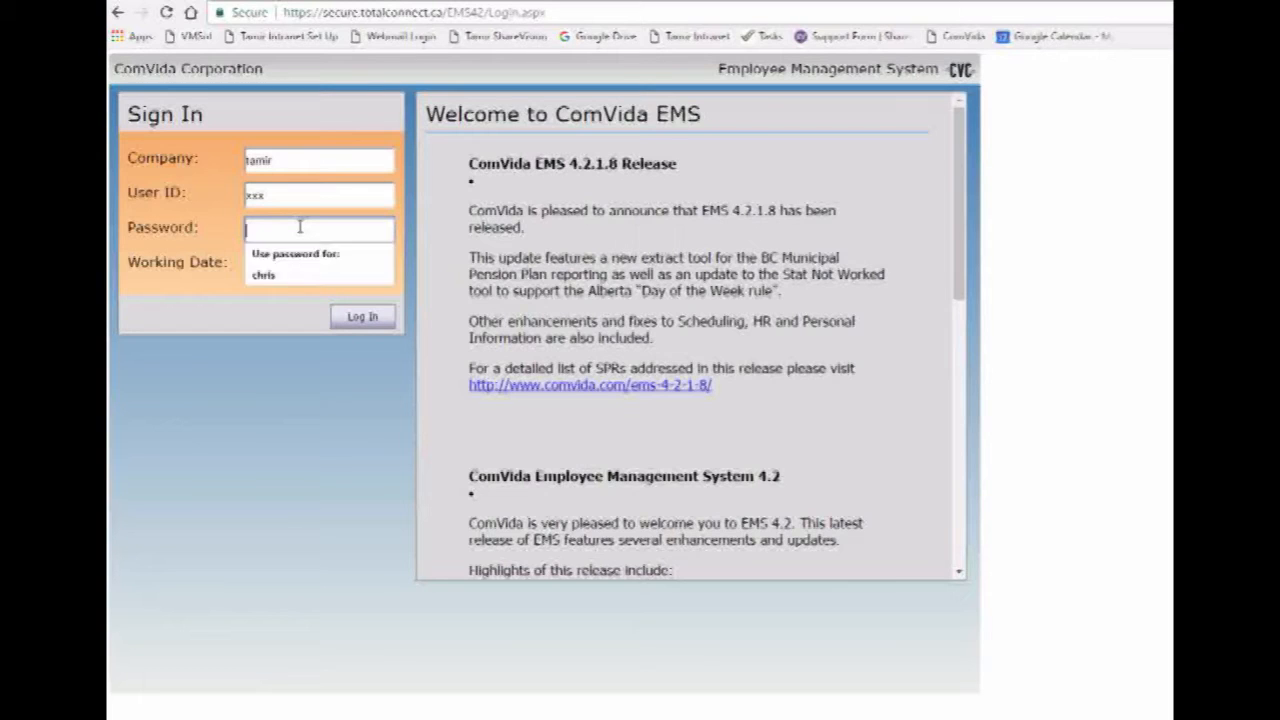
{"action": "type", "text": "xxxxxxx"}
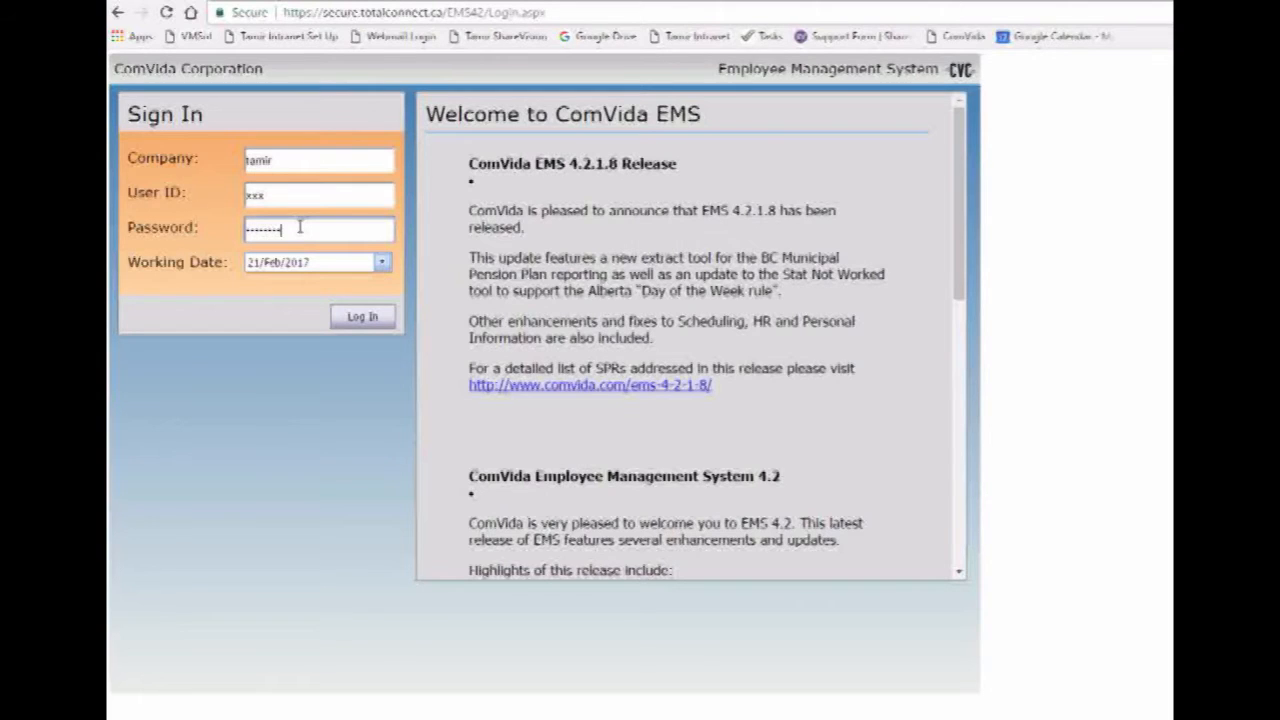
{"action": "key", "text": "Return"}
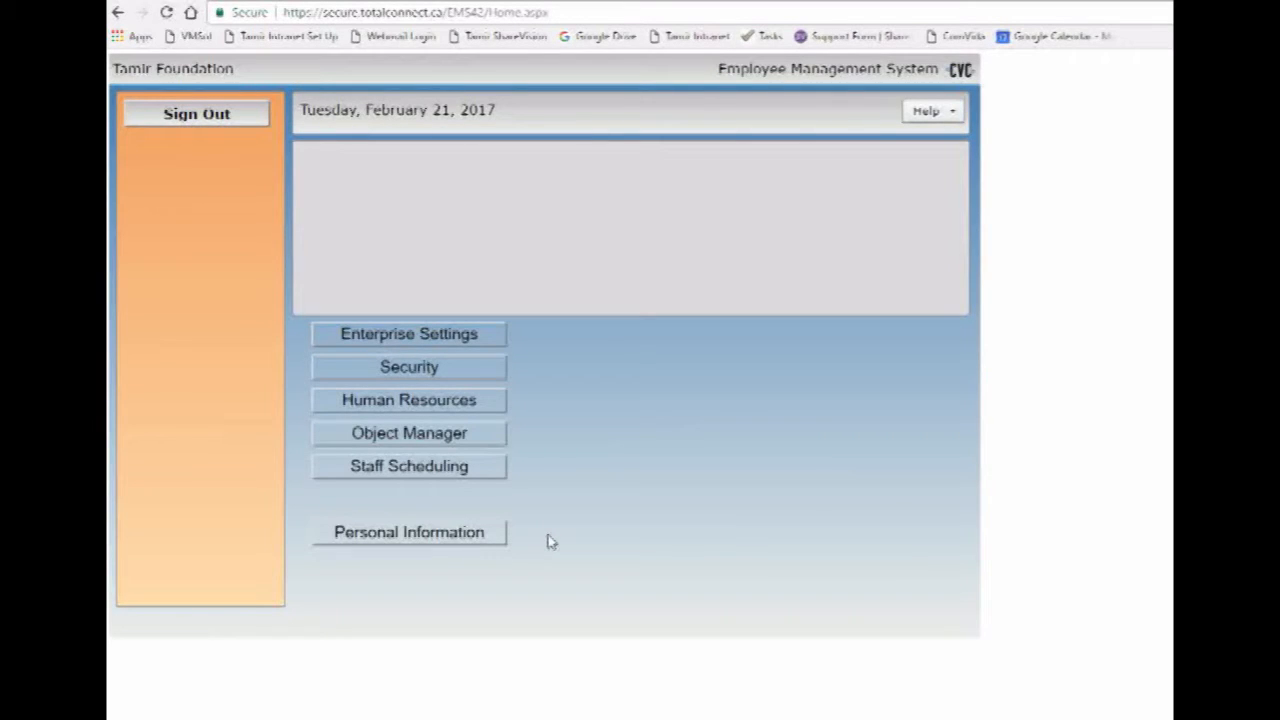
- Show the employee's Personal Information Master page with code, names and birth date
{"action": "left_click", "coordinate": [403, 537]}
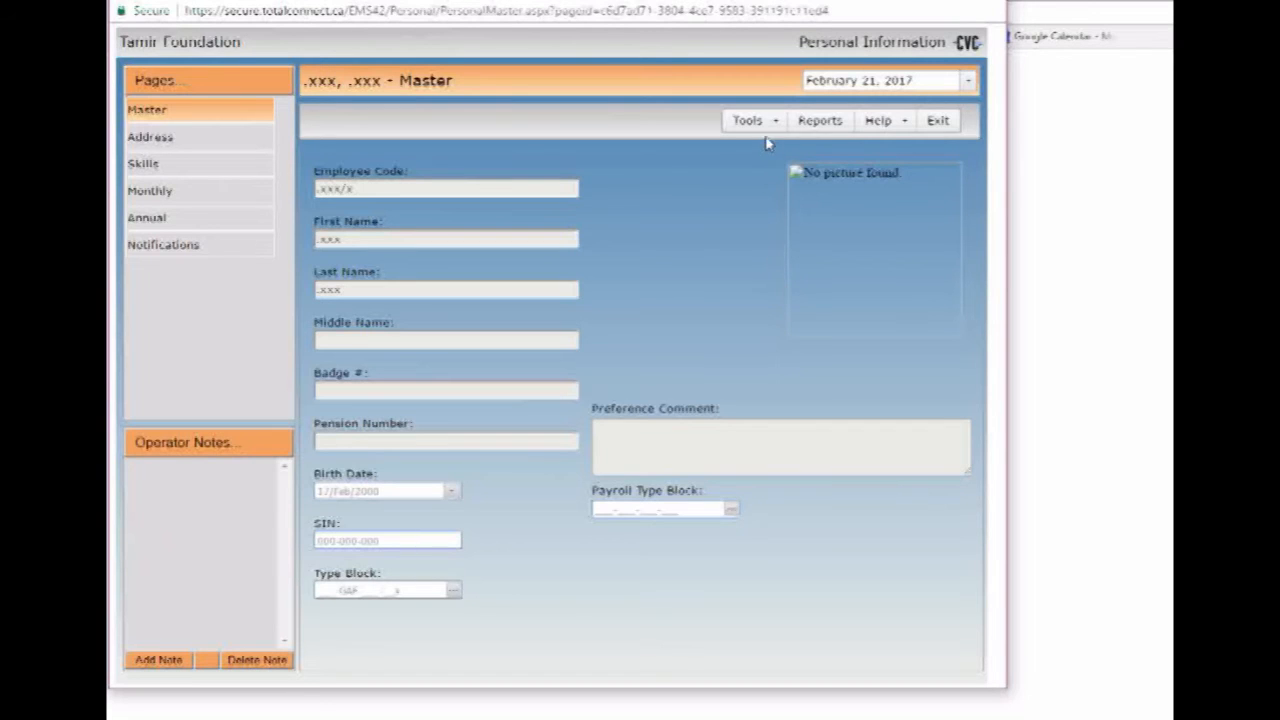
- Cancel out of Tools > Change Password unchanged, then display the employee's Address page
{"action": "mouse_move", "coordinate": [767, 130]}
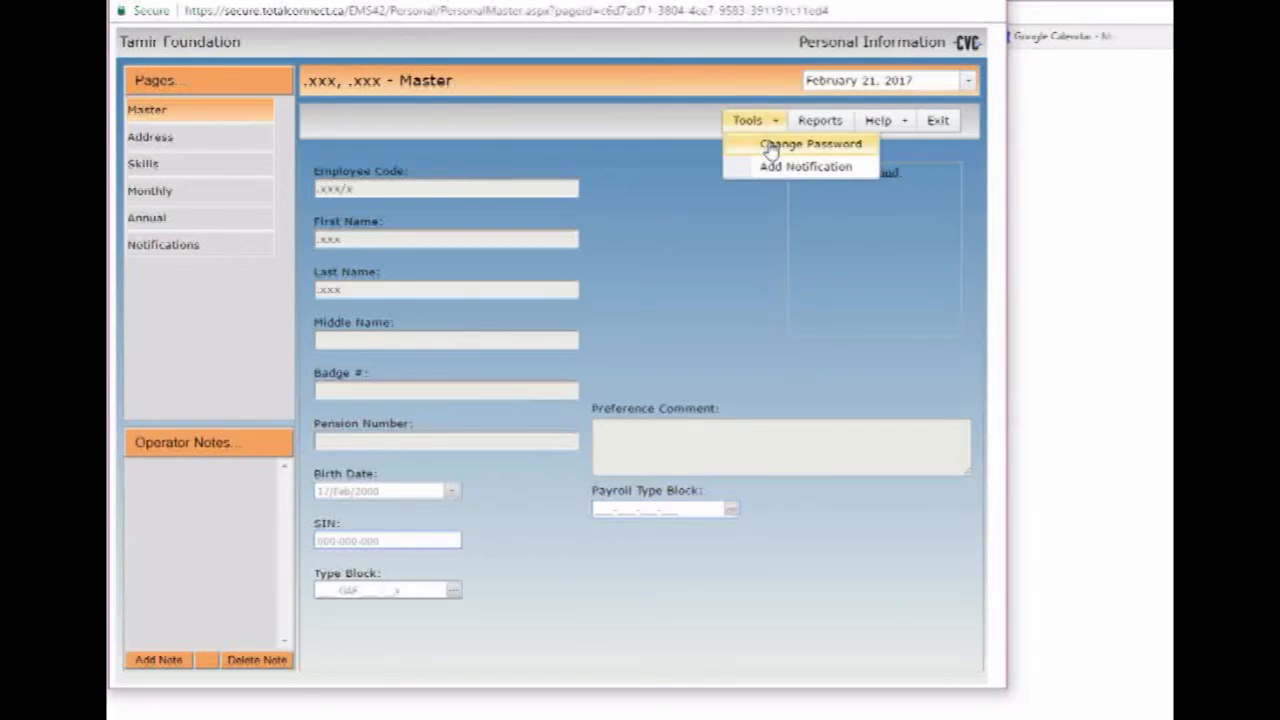
{"action": "left_click", "coordinate": [770, 148]}
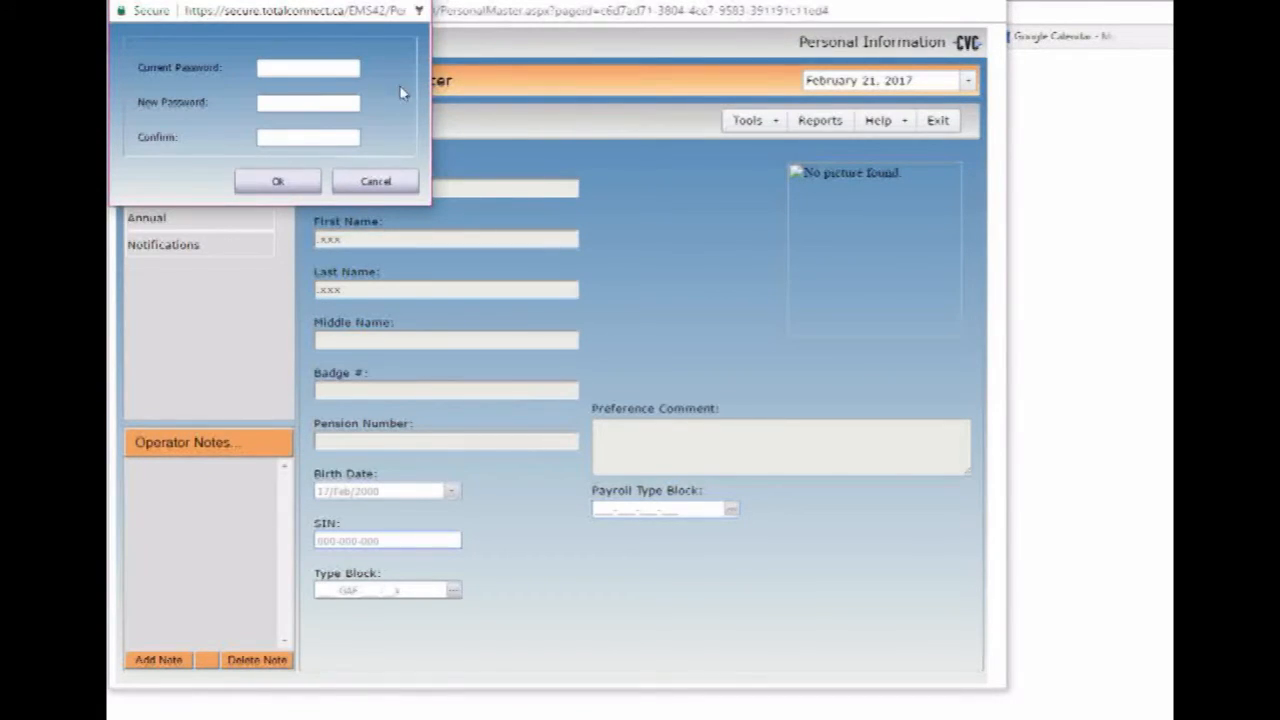
{"action": "left_click", "coordinate": [386, 190]}
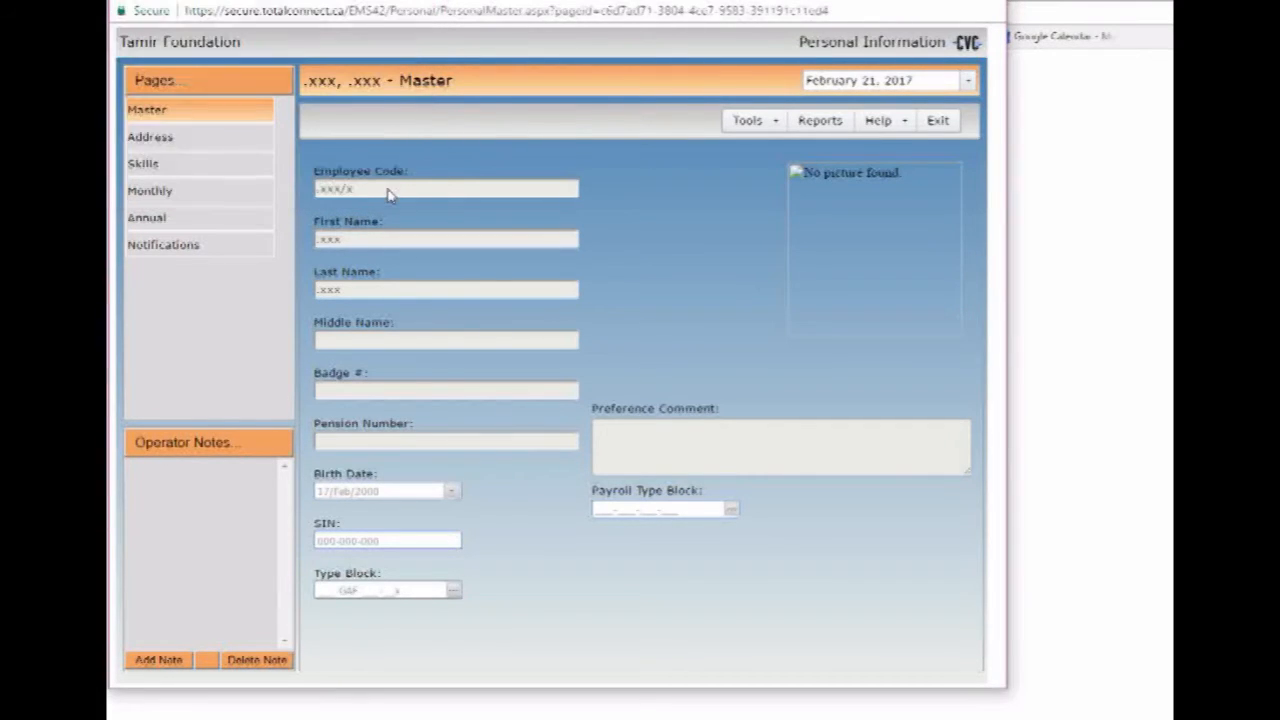
{"action": "left_click", "coordinate": [183, 145]}
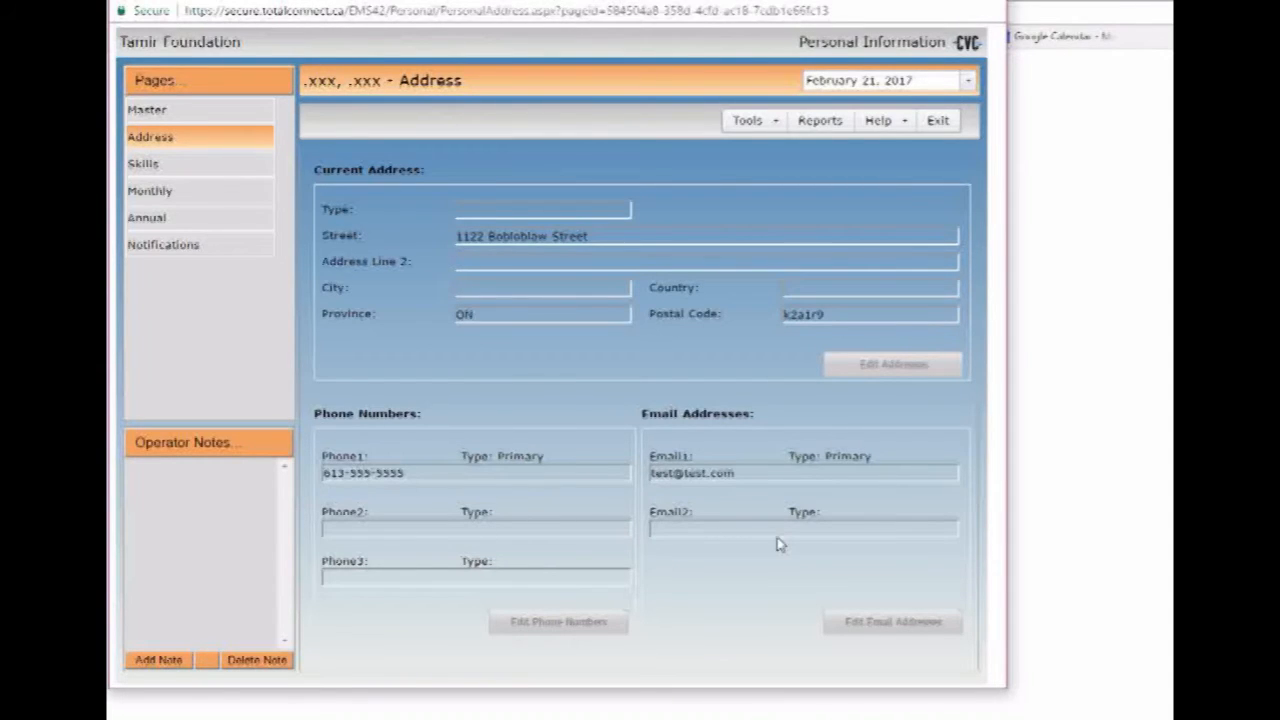
- Display the employee's Skills page listing CPI, Driving and FACPR INT
{"action": "left_click", "coordinate": [177, 166]}
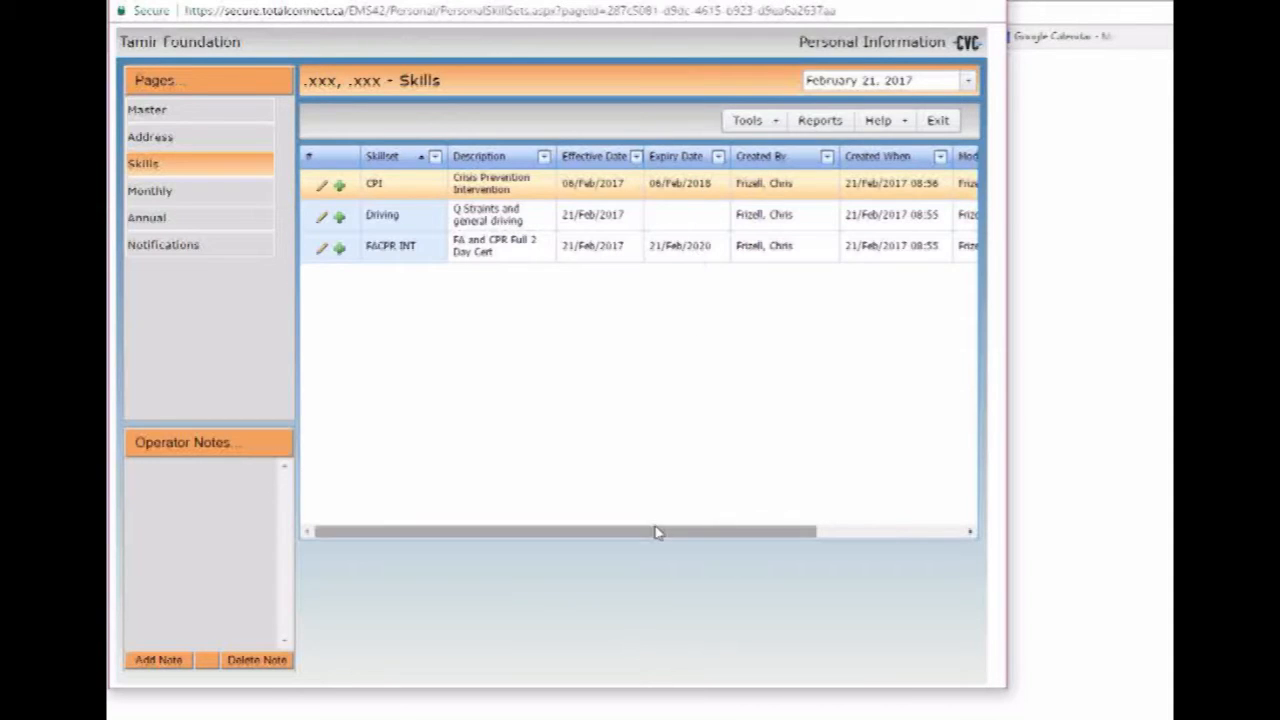
- Scroll the skills grid sideways, then show the February 2017 Monthly calendar
{"action": "left_click_drag", "start_coordinate": [654, 531], "coordinate": [623, 523]}
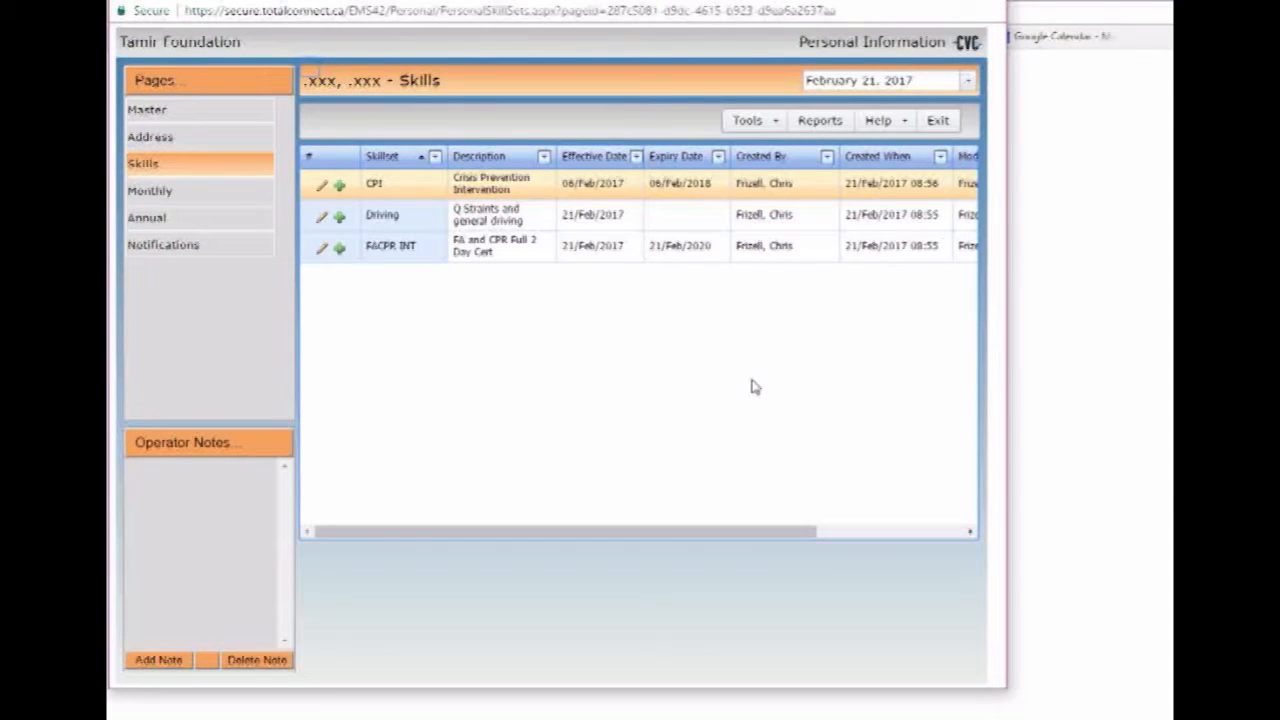
{"action": "left_click", "coordinate": [240, 199]}
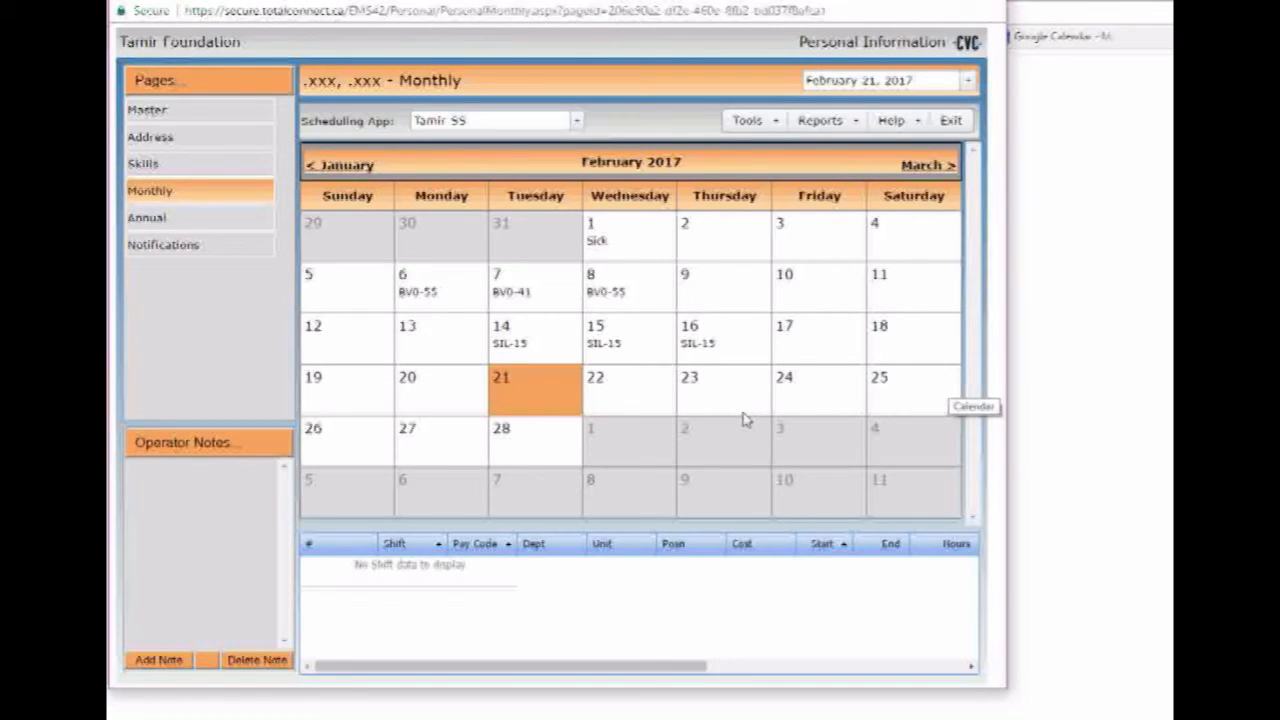
- Select February 6 to show its BV0-55 REGPAY shift, 15:00–23:00, 8.00 hours
{"action": "left_click", "coordinate": [440, 297]}
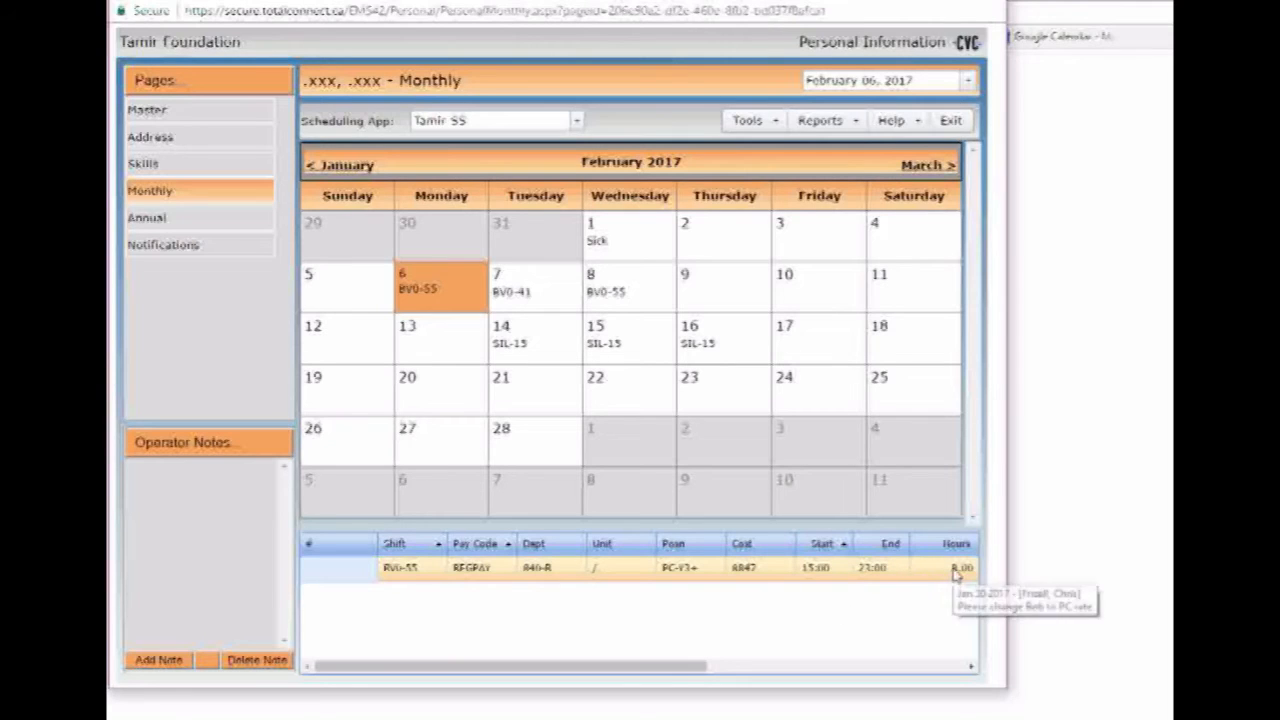
- Check the February 7, 6 and 14 shifts, then switch to the Annual calendar
{"action": "mouse_move", "coordinate": [548, 585]}
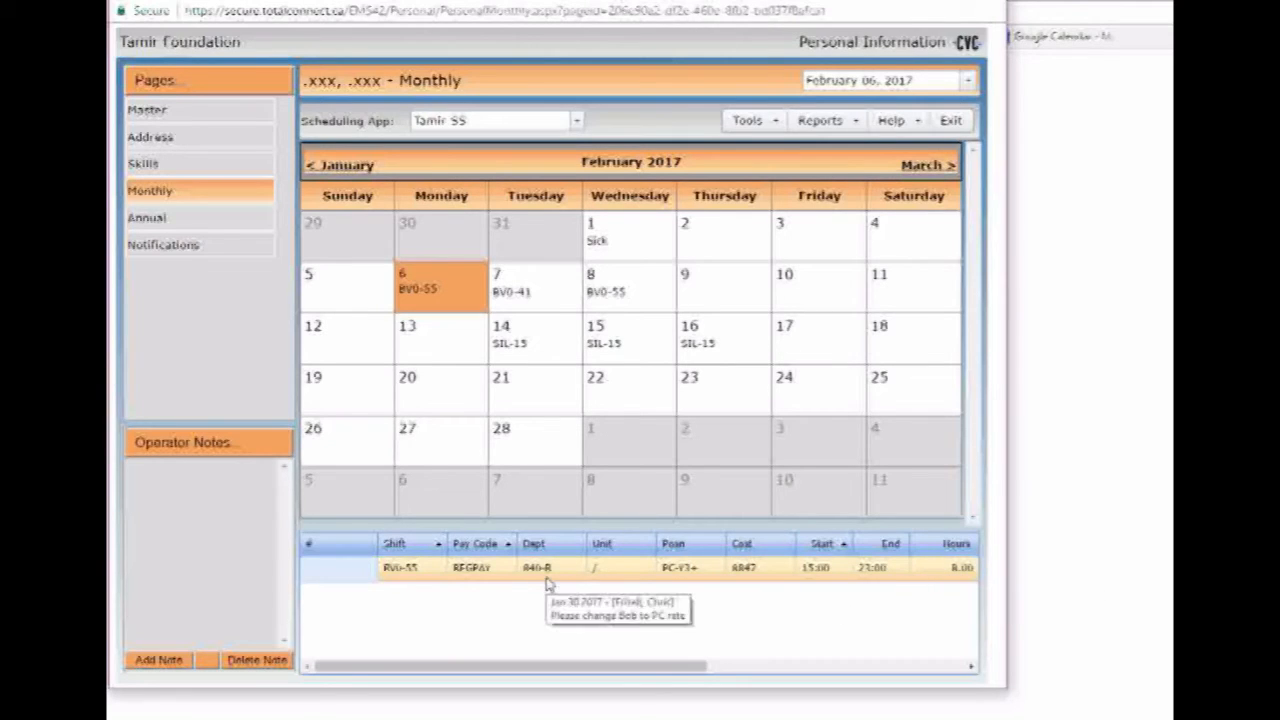
{"action": "left_click", "coordinate": [548, 303]}
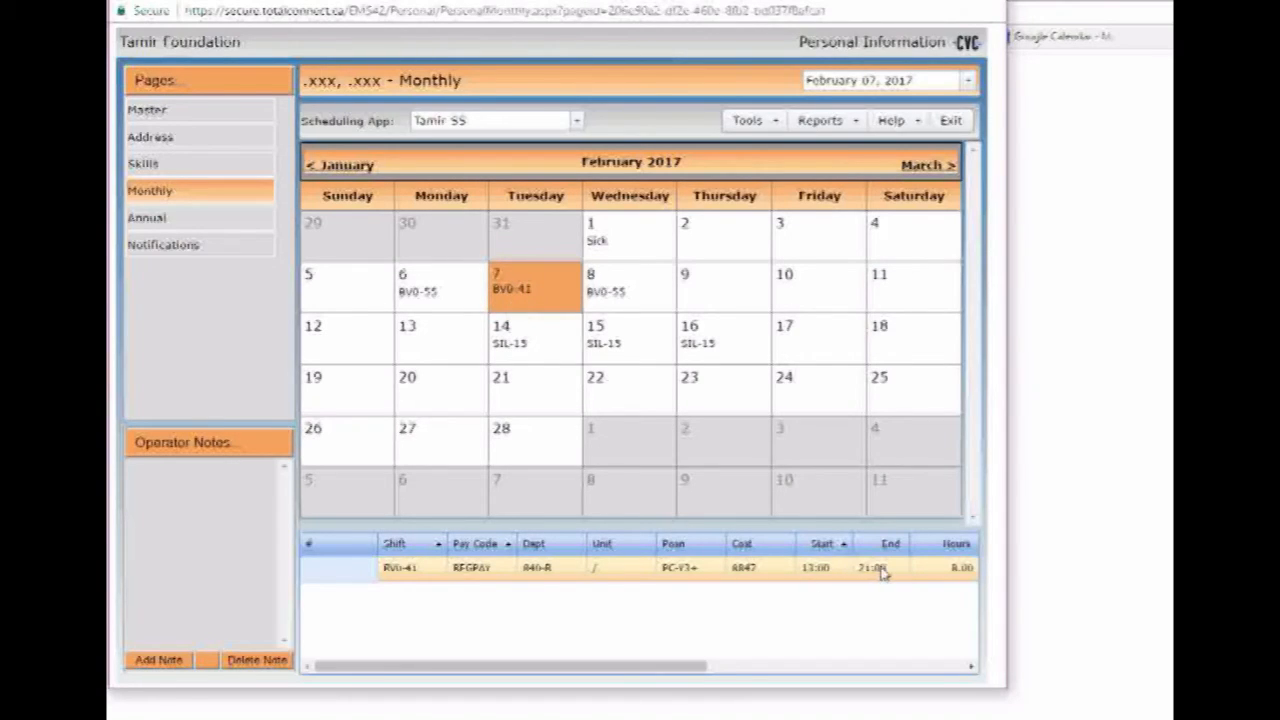
{"action": "left_click", "coordinate": [445, 304]}
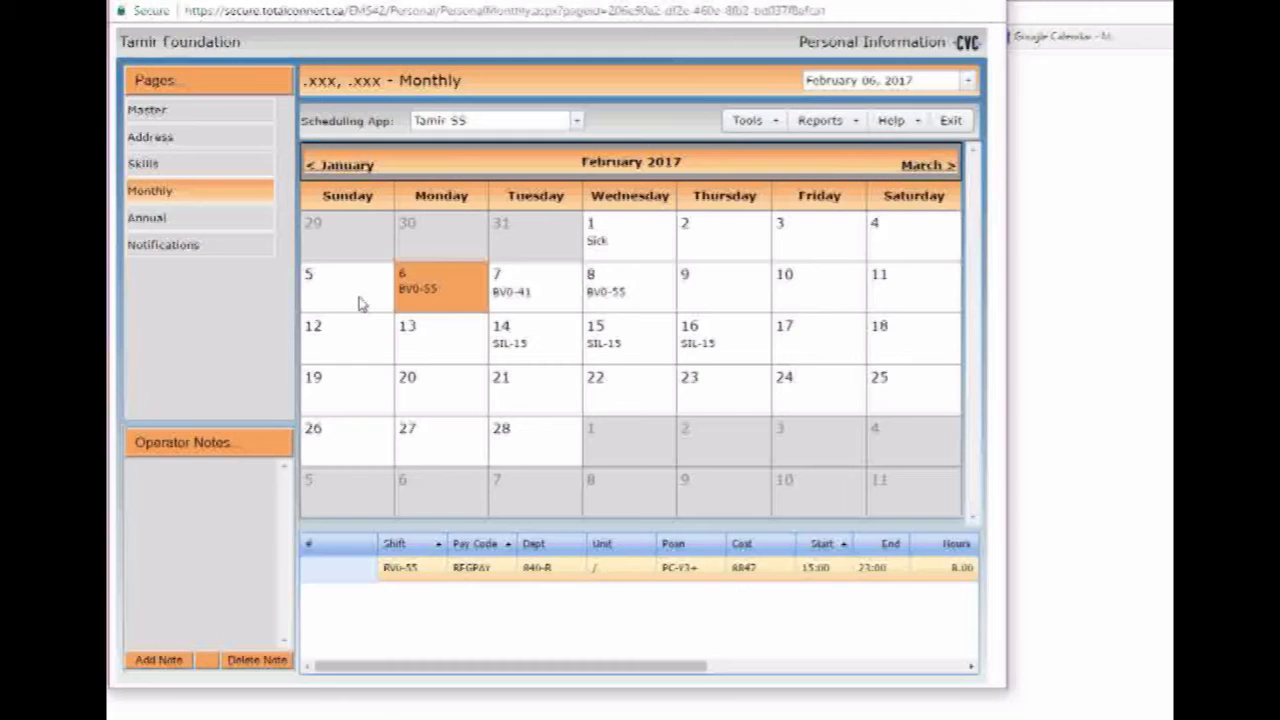
{"action": "left_click", "coordinate": [562, 362]}
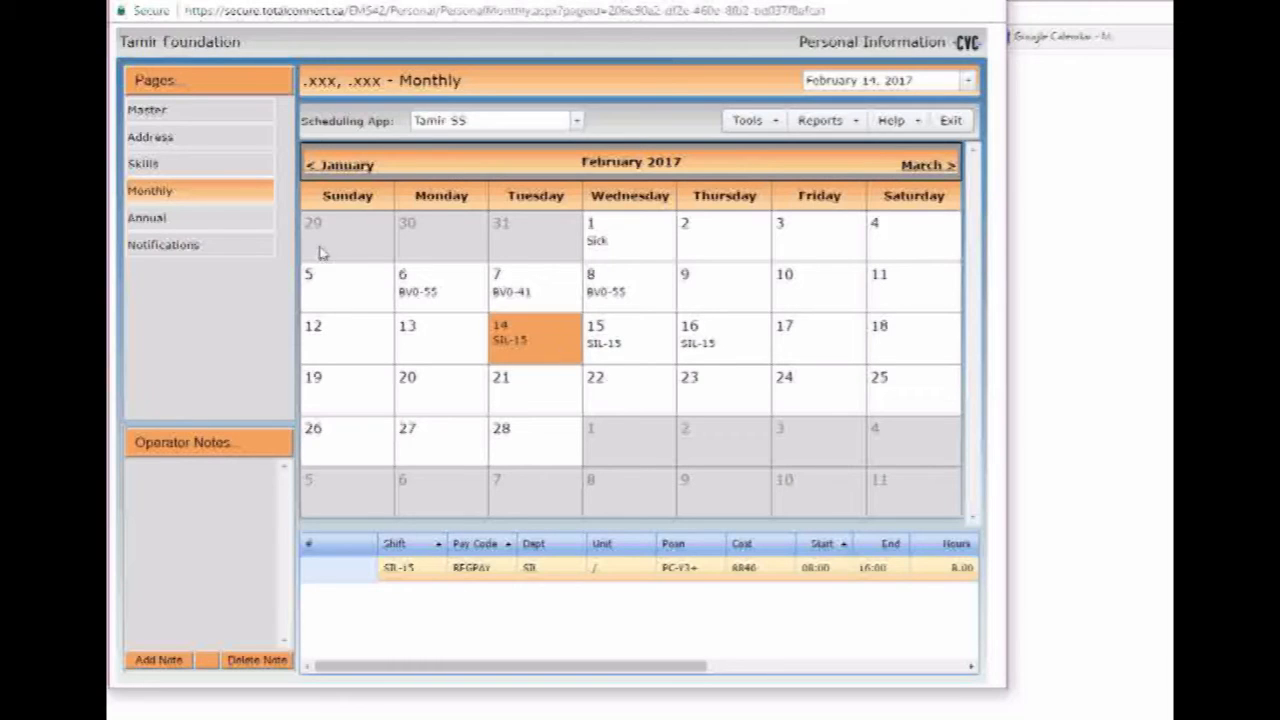
{"action": "left_click", "coordinate": [204, 222]}
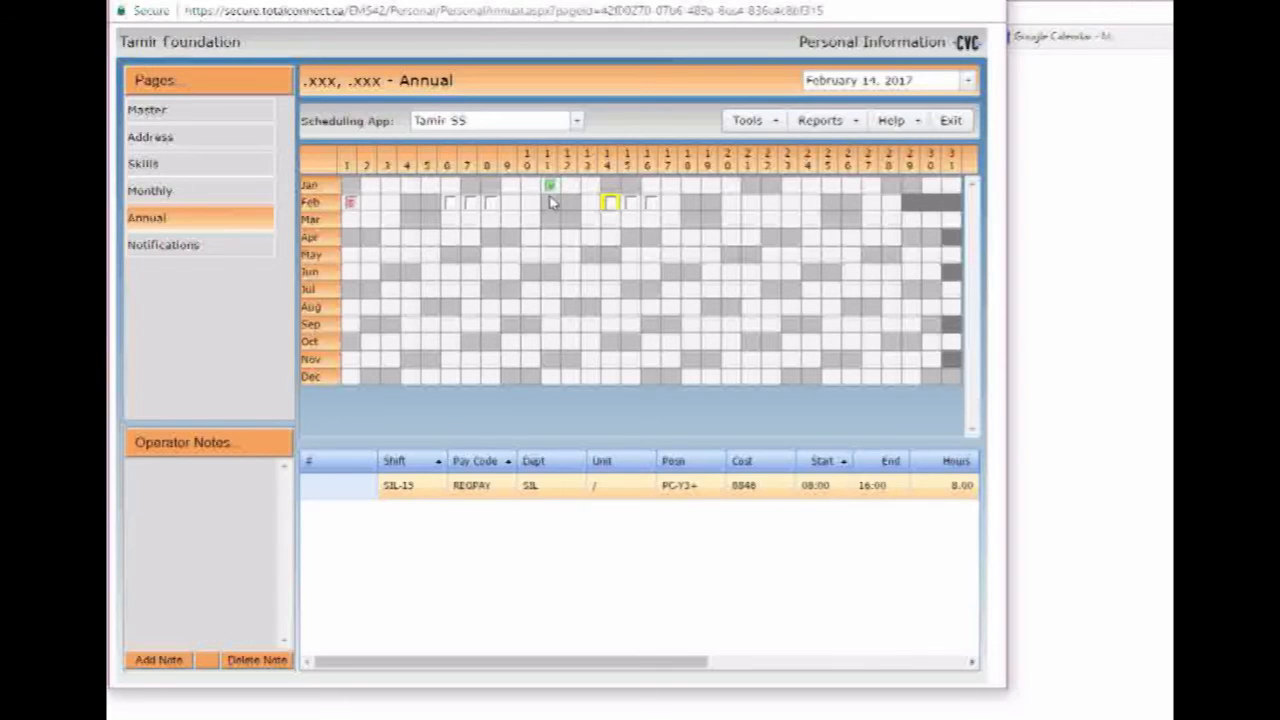
- Review the January 11 paid vacation and the February 1 Sick entry, 06:00–10:00
{"action": "mouse_move", "coordinate": [552, 198]}
{"action": "left_click", "coordinate": [550, 187]}
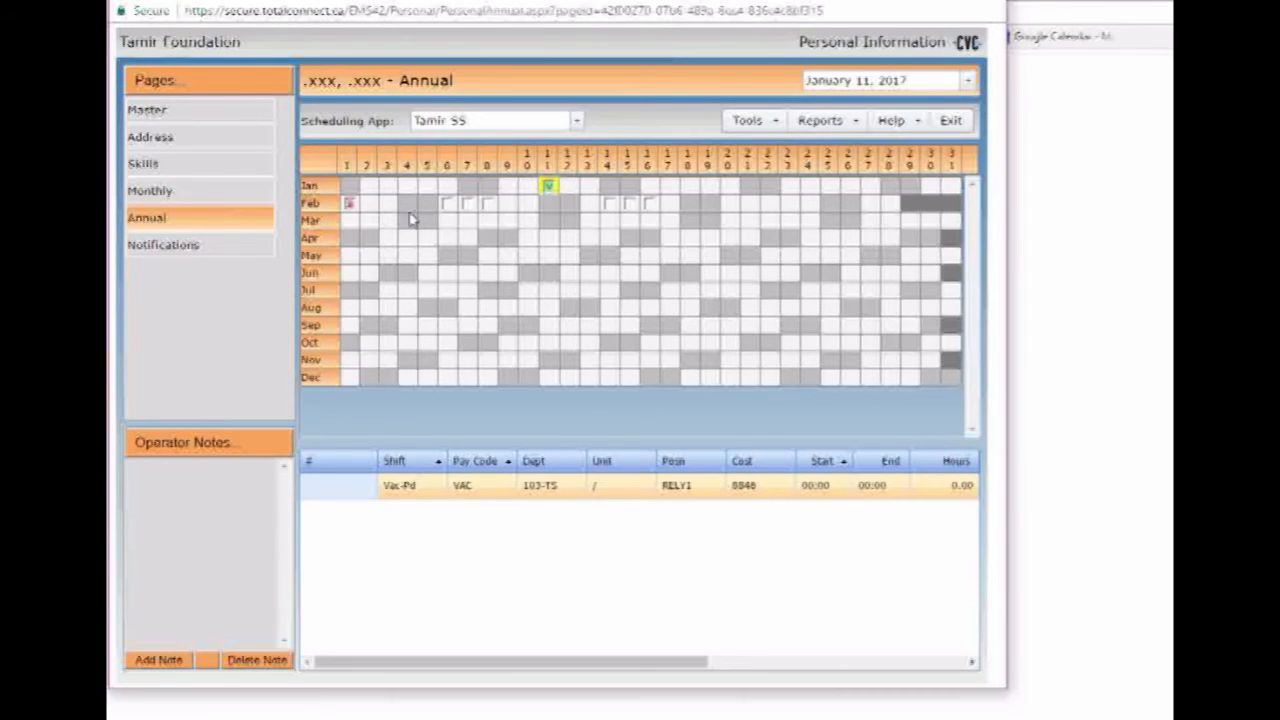
{"action": "left_click", "coordinate": [350, 204]}
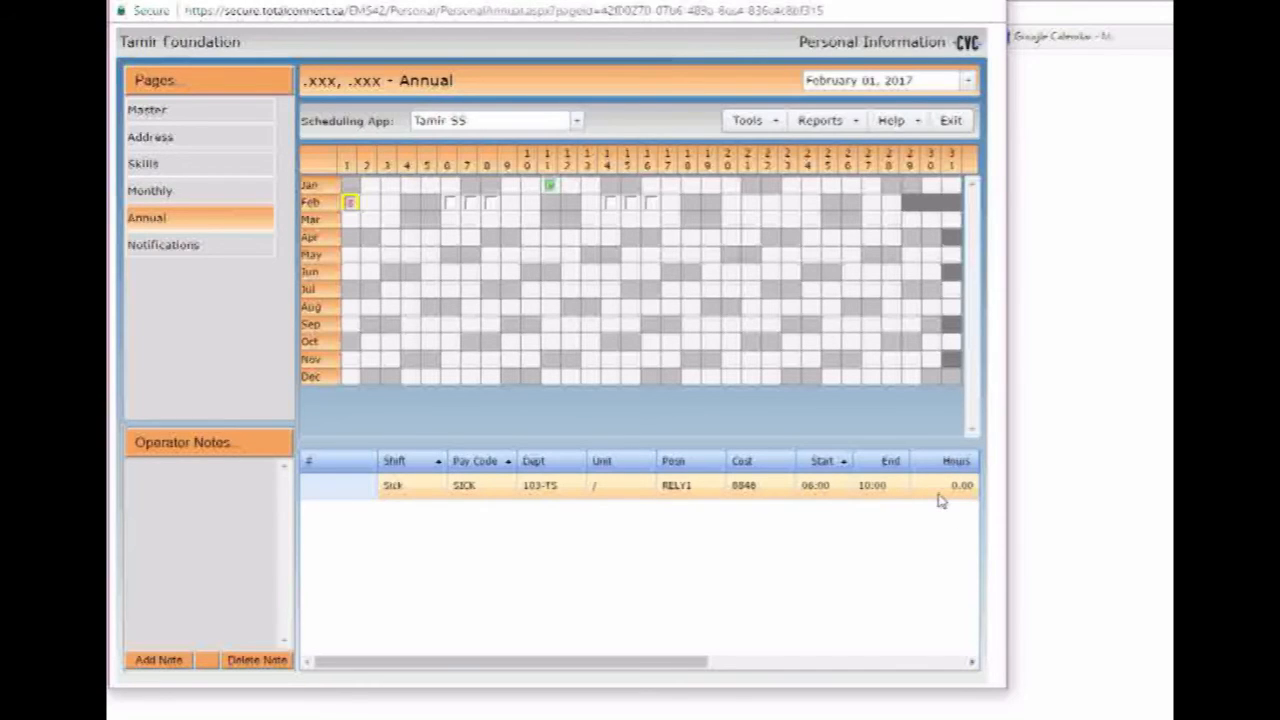
- Check February 6, 14, 18 and 19 in the annual grid, then show Notifications
{"action": "left_click", "coordinate": [450, 204]}
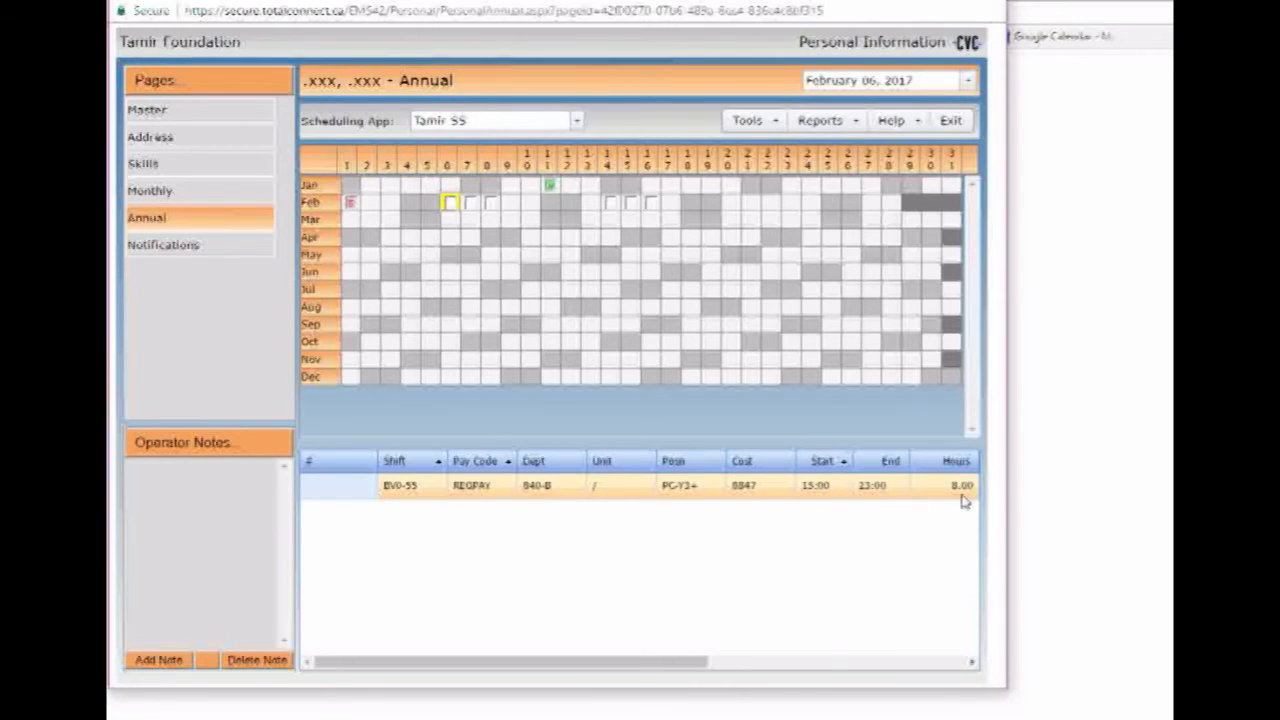
{"action": "left_click", "coordinate": [610, 203]}
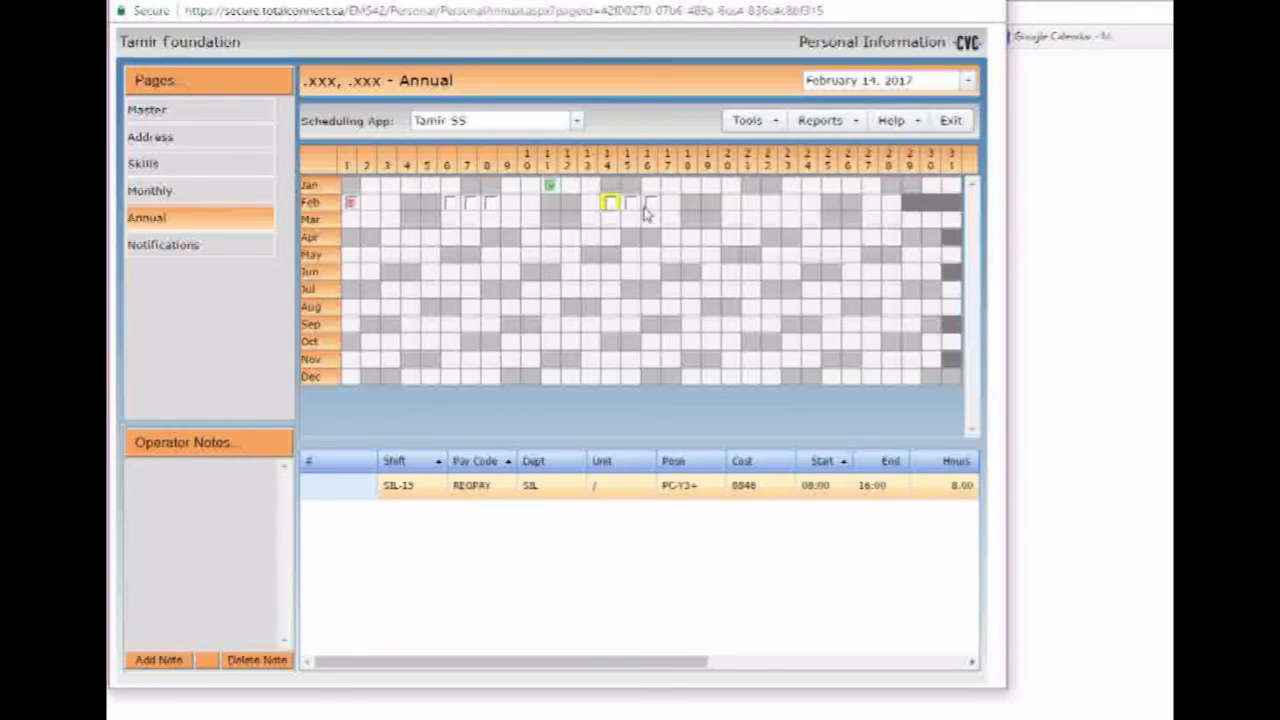
{"action": "mouse_move", "coordinate": [607, 209]}
{"action": "left_click", "coordinate": [692, 203]}
{"action": "left_click", "coordinate": [712, 204]}
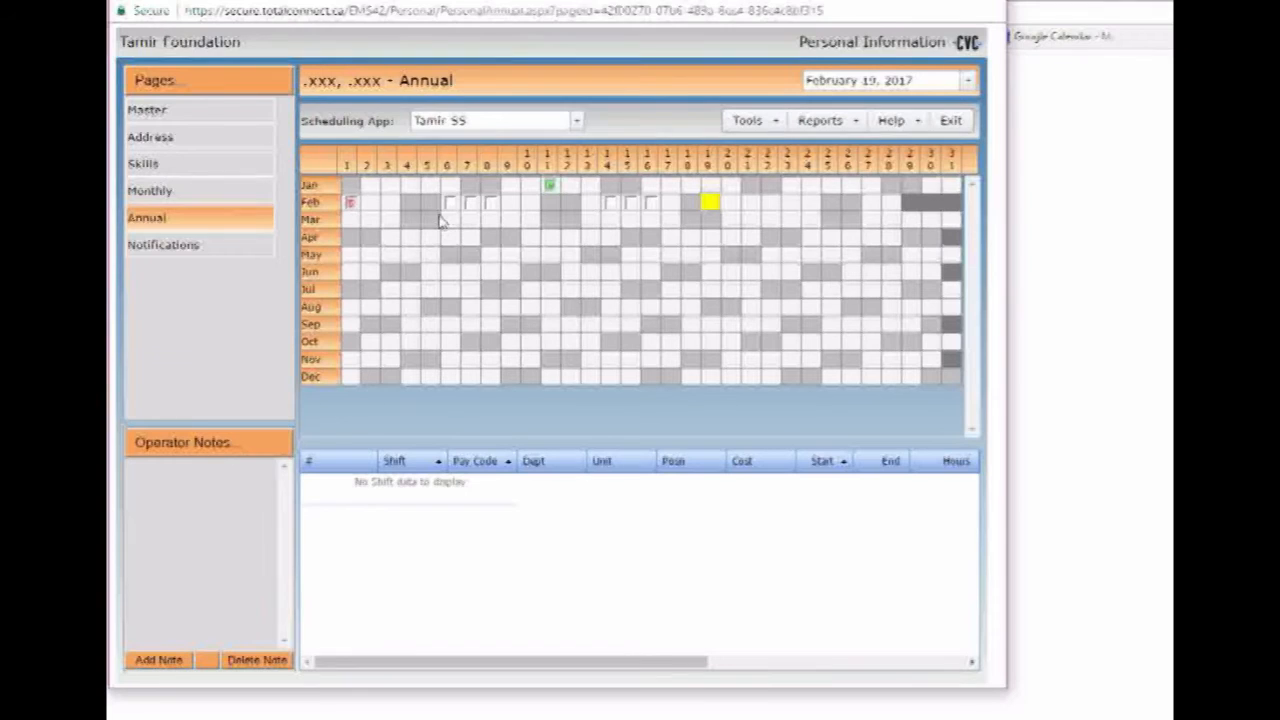
{"action": "left_click", "coordinate": [209, 246]}
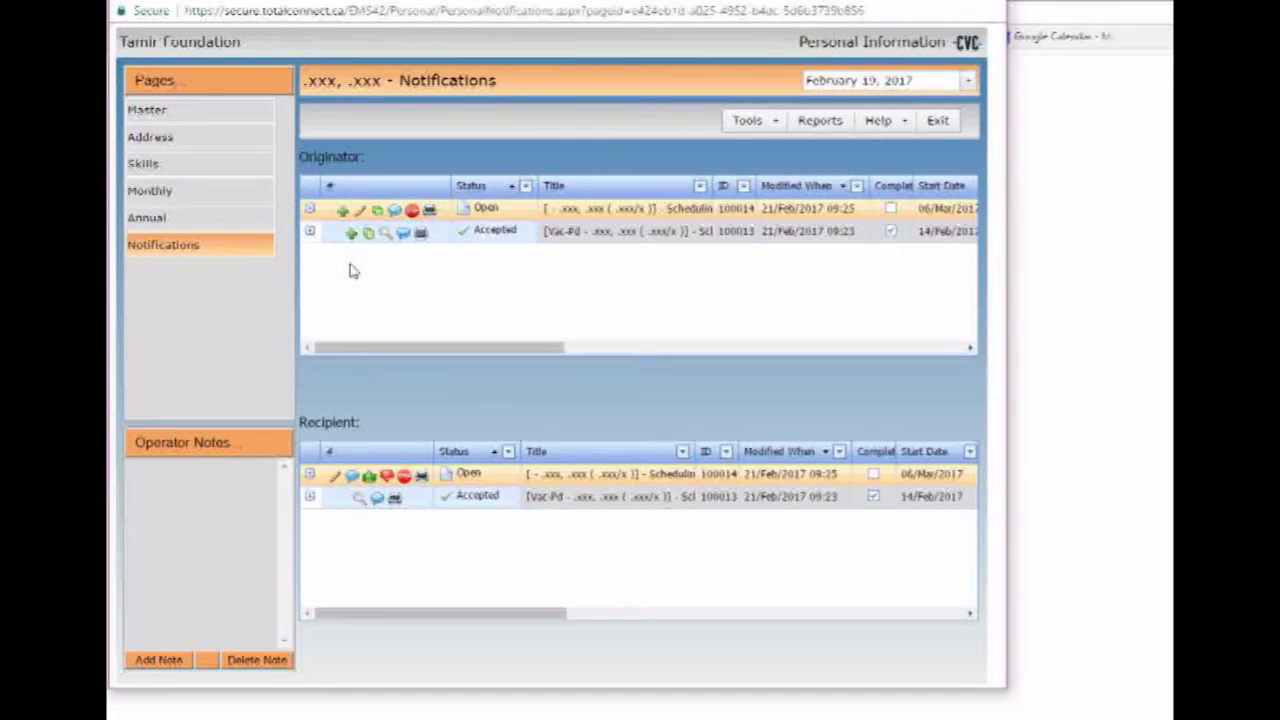
- Add a notification from the Originator grid to open a blank Notification form
{"action": "left_click", "coordinate": [343, 212]}
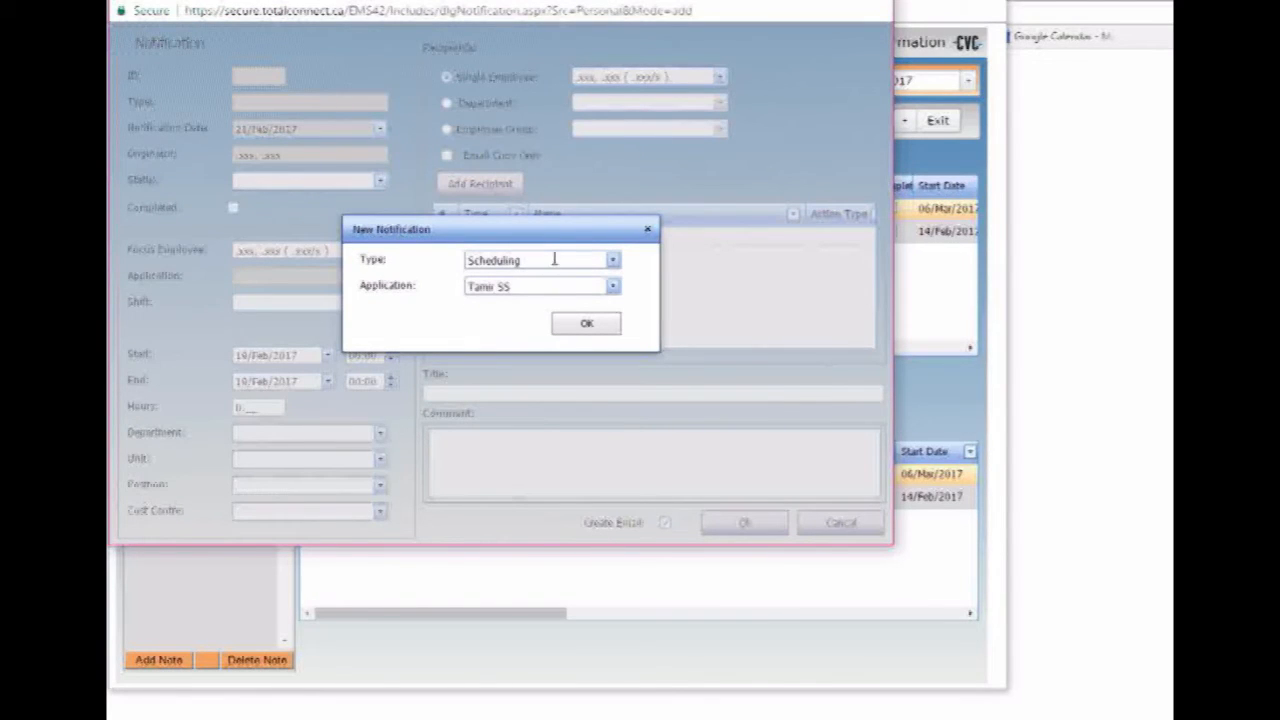
- Create a new notification of type Scheduling for the Tamir SS application
{"action": "left_click", "coordinate": [613, 261]}
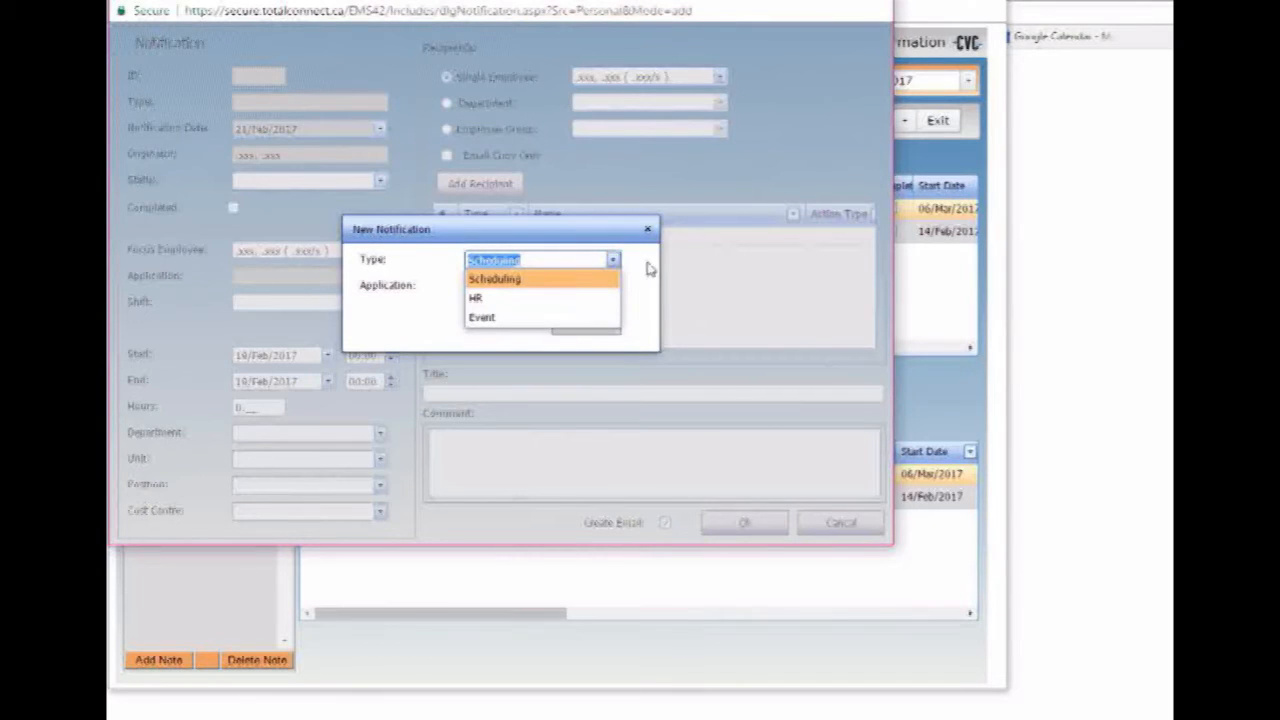
{"action": "left_click", "coordinate": [508, 278]}
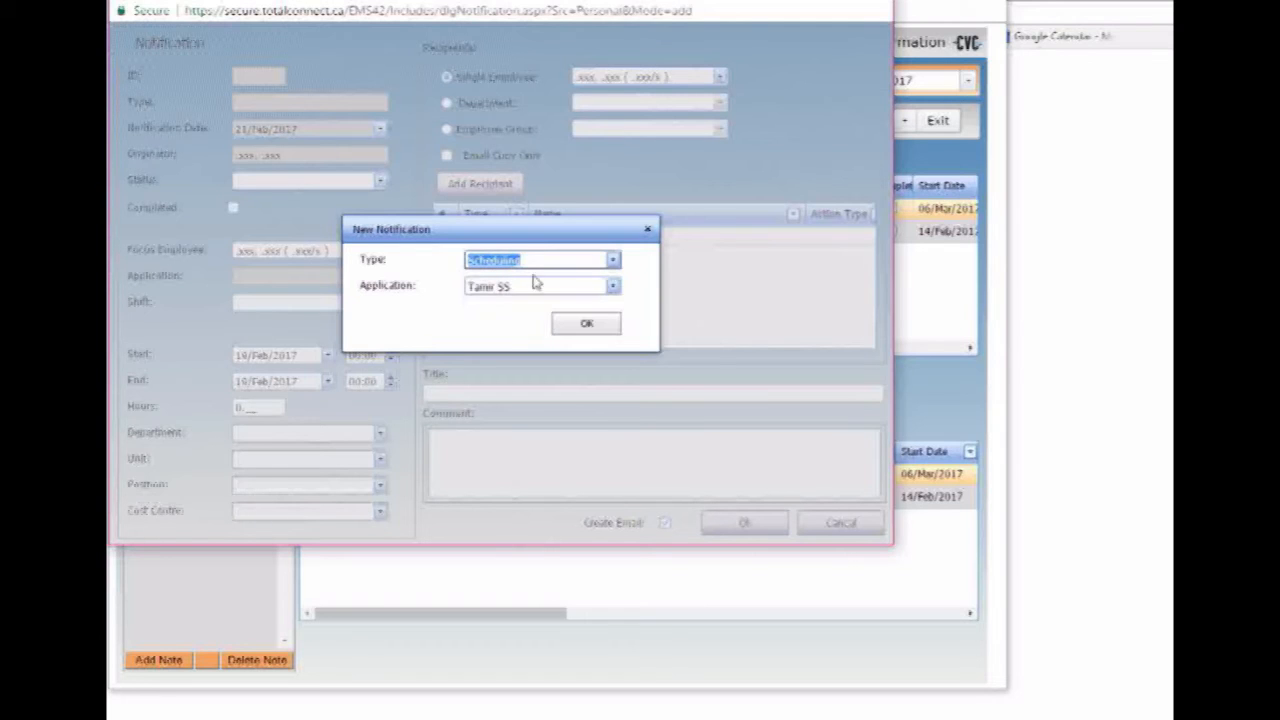
{"action": "left_click", "coordinate": [613, 288]}
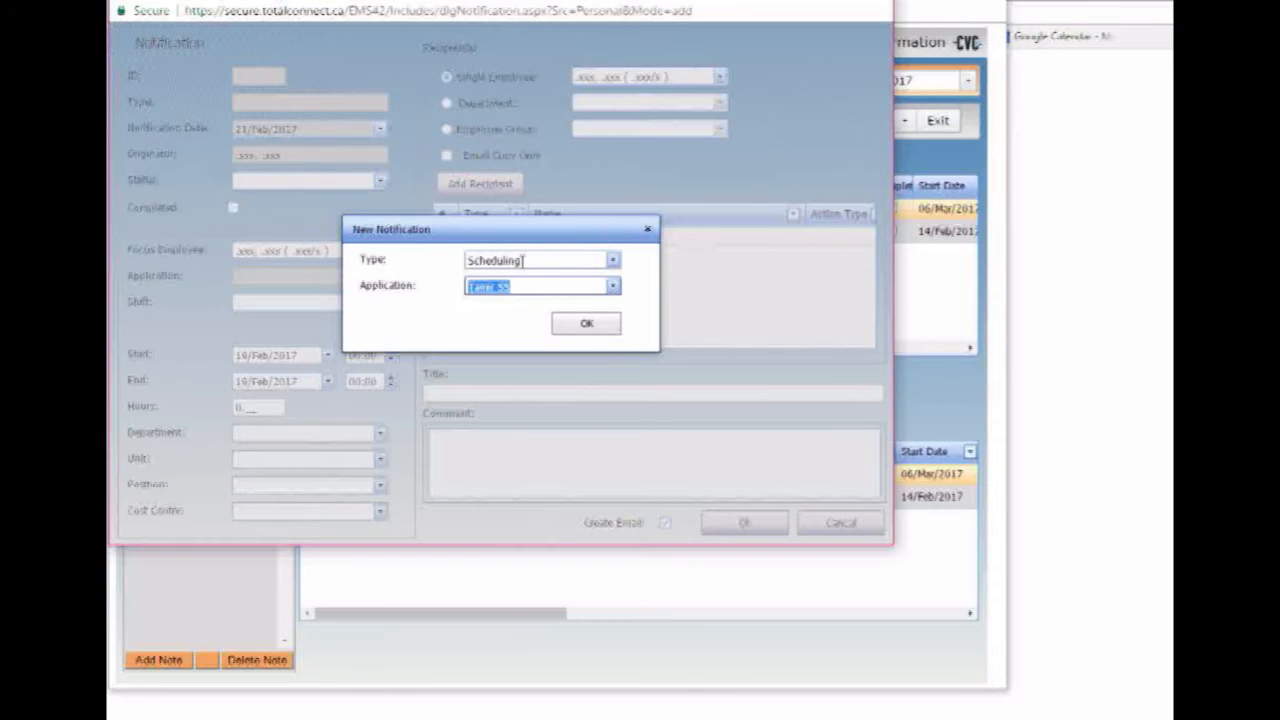
{"action": "left_click", "coordinate": [586, 323]}
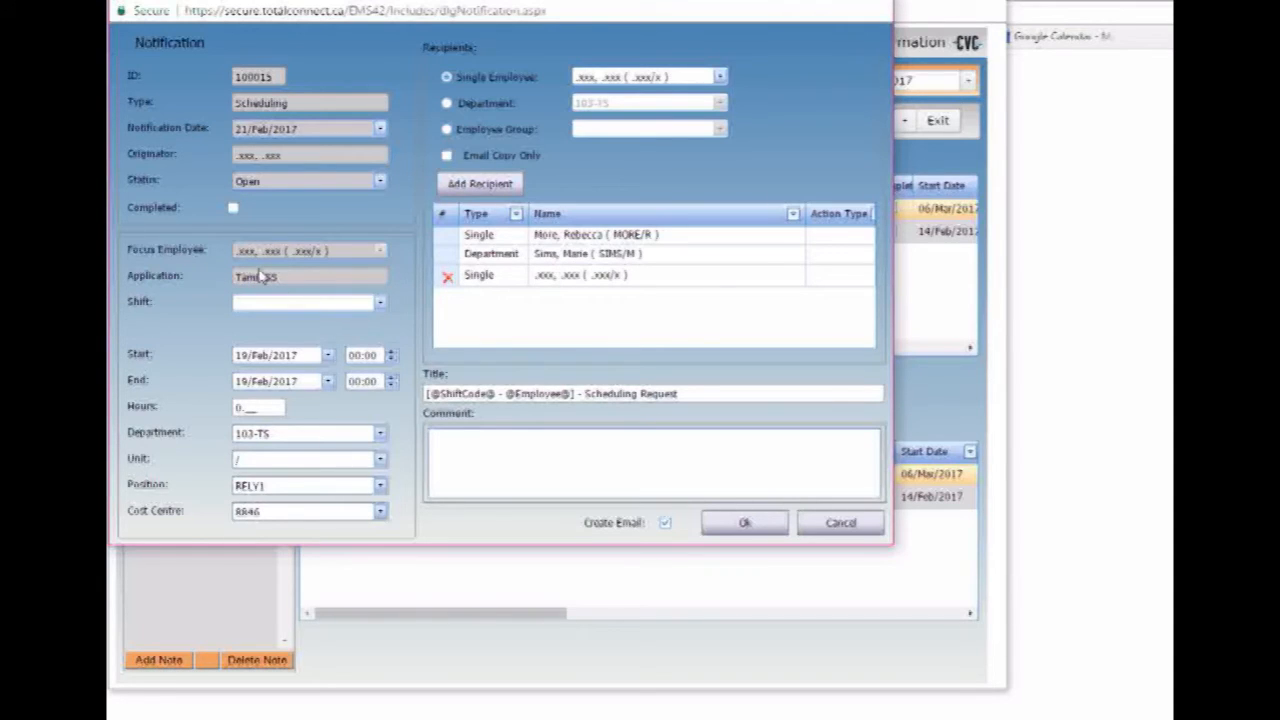
- Show the available shift codes for notification 100015
{"action": "left_click", "coordinate": [380, 306]}
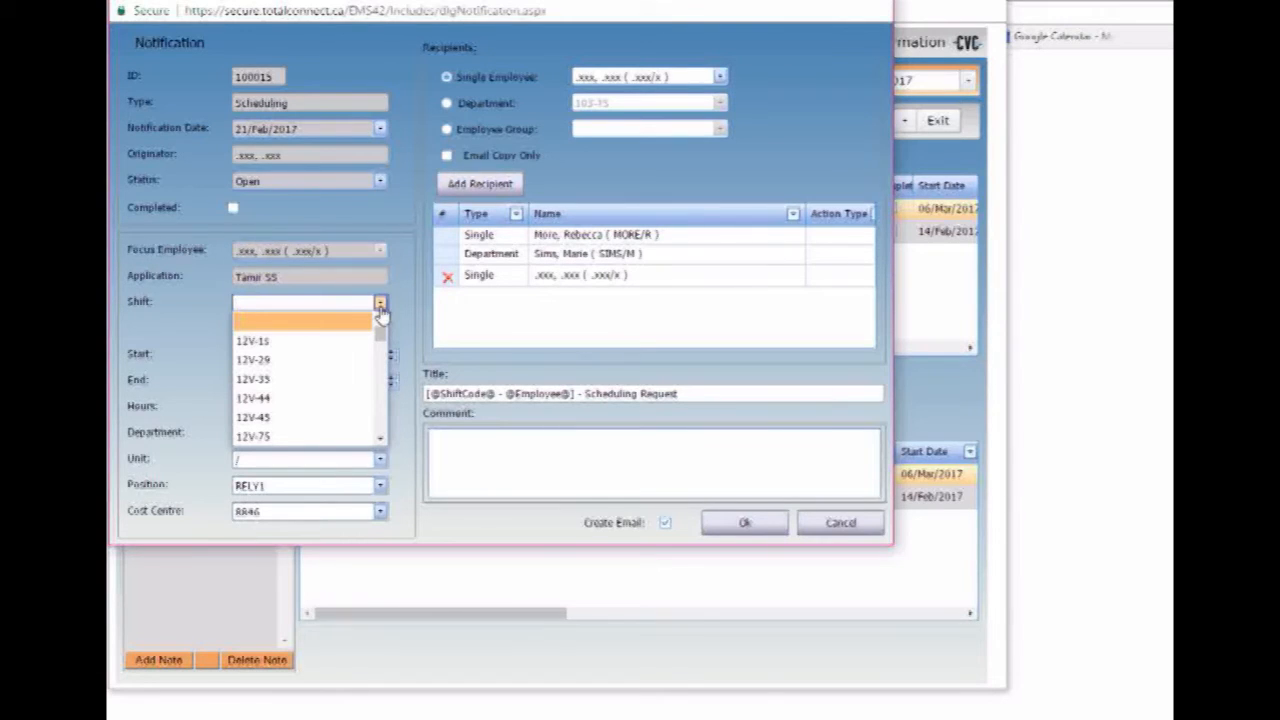
- Try the shift codes Vac, Sick and Be, settling first on LIEUTK
{"action": "type", "text": "Vac"}
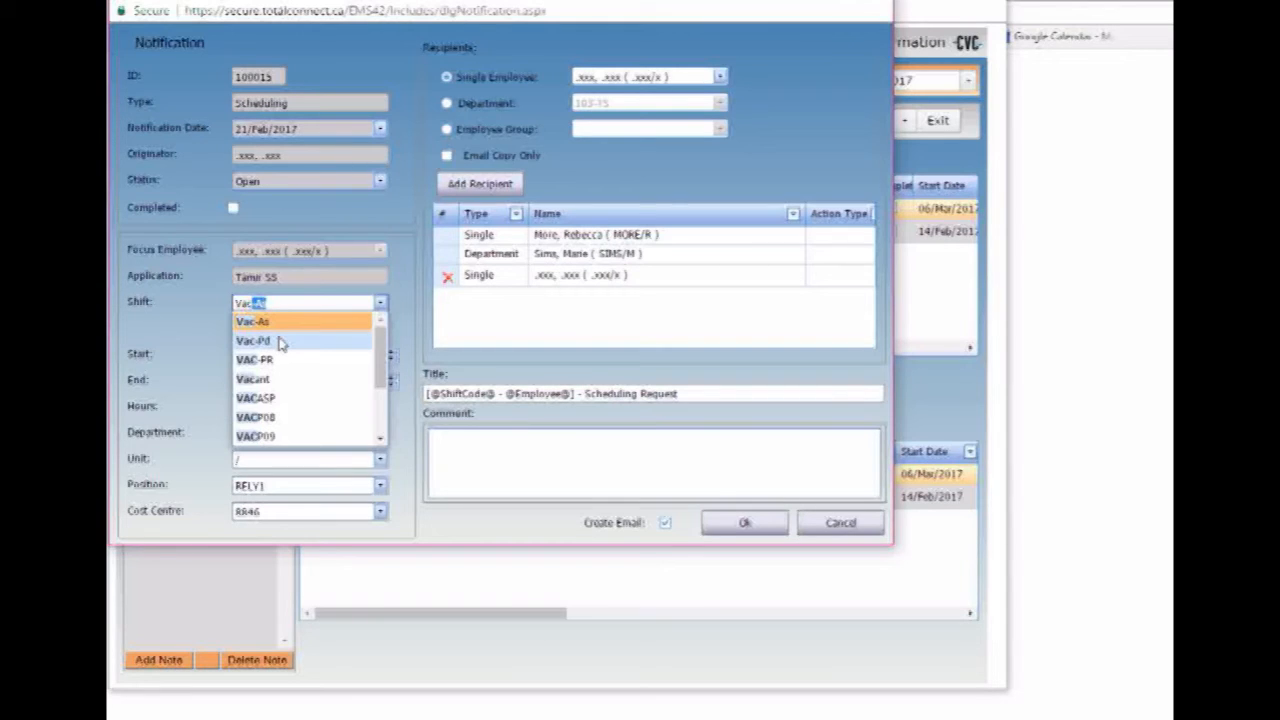
{"action": "key", "text": "BackSpace"}
{"action": "key", "text": "BackSpace"}
{"action": "key", "text": "BackSpace"}
{"action": "key", "text": "BackSpace"}
{"action": "key", "text": "BackSpace"}
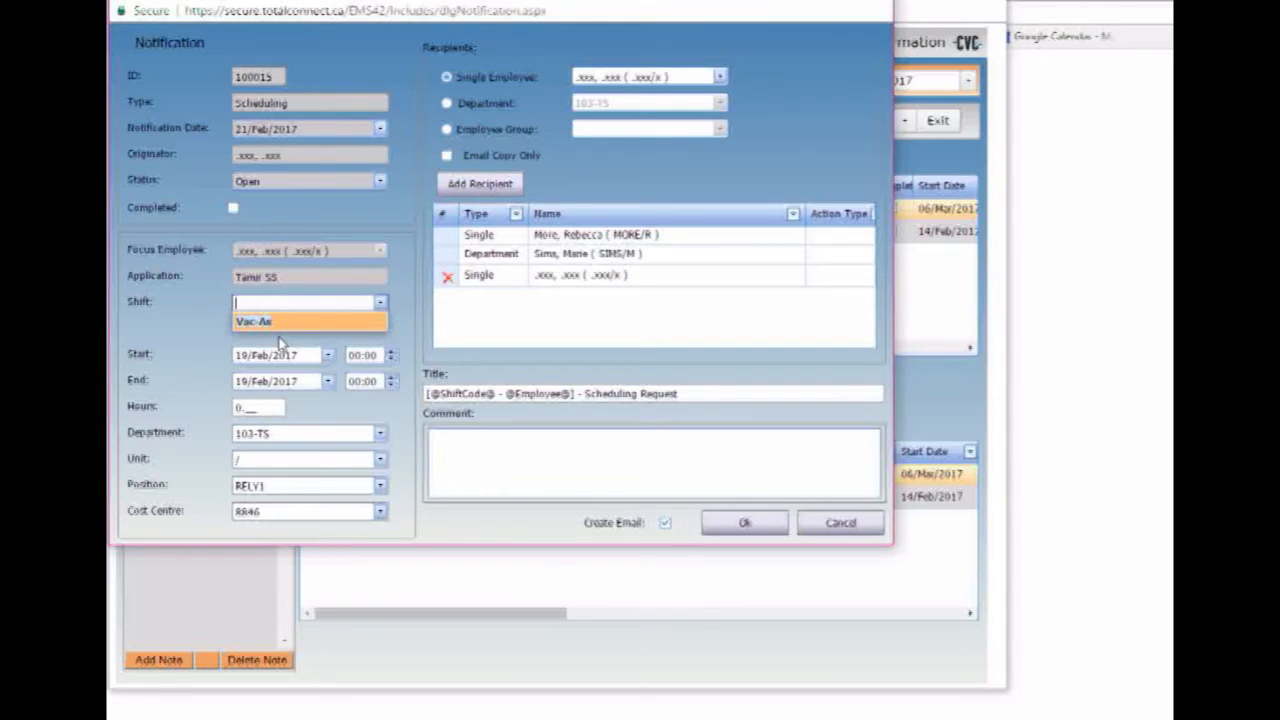
{"action": "type", "text": "Sick"}
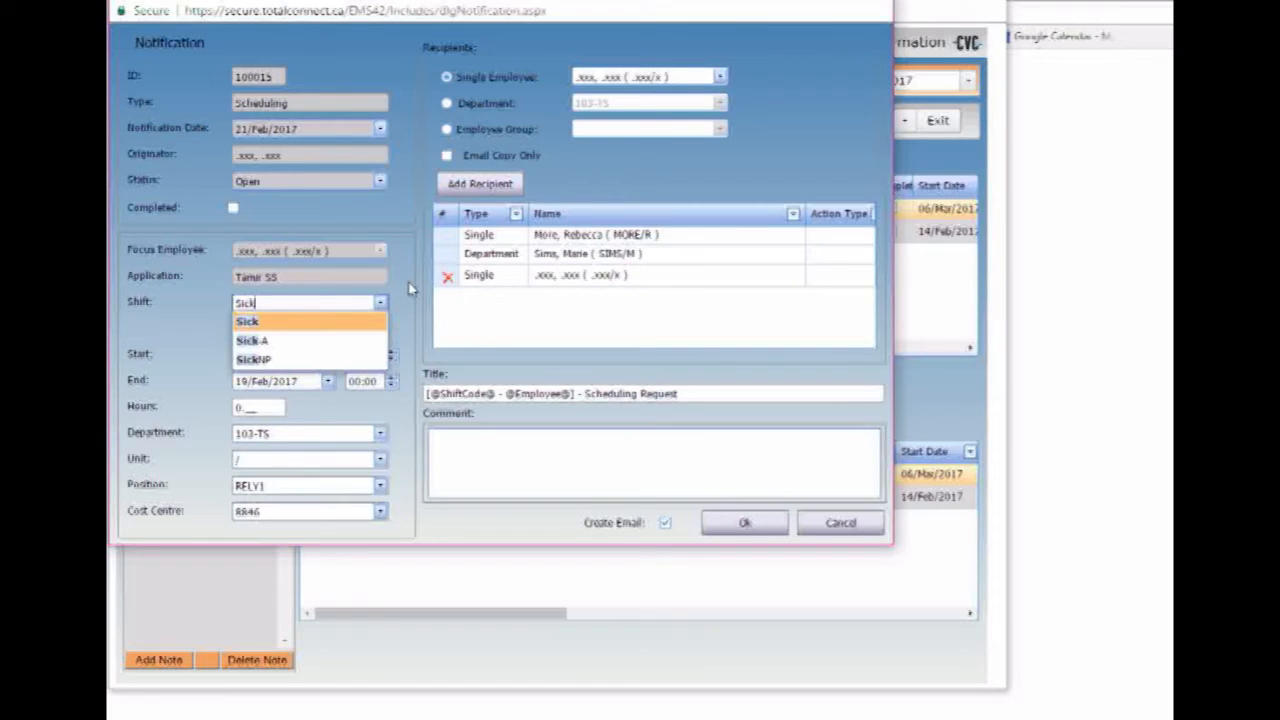
{"action": "key", "text": "BackSpace"}
{"action": "key", "text": "BackSpace"}
{"action": "key", "text": "BackSpace"}
{"action": "key", "text": "BackSpace"}
{"action": "type", "text": "Bea"}
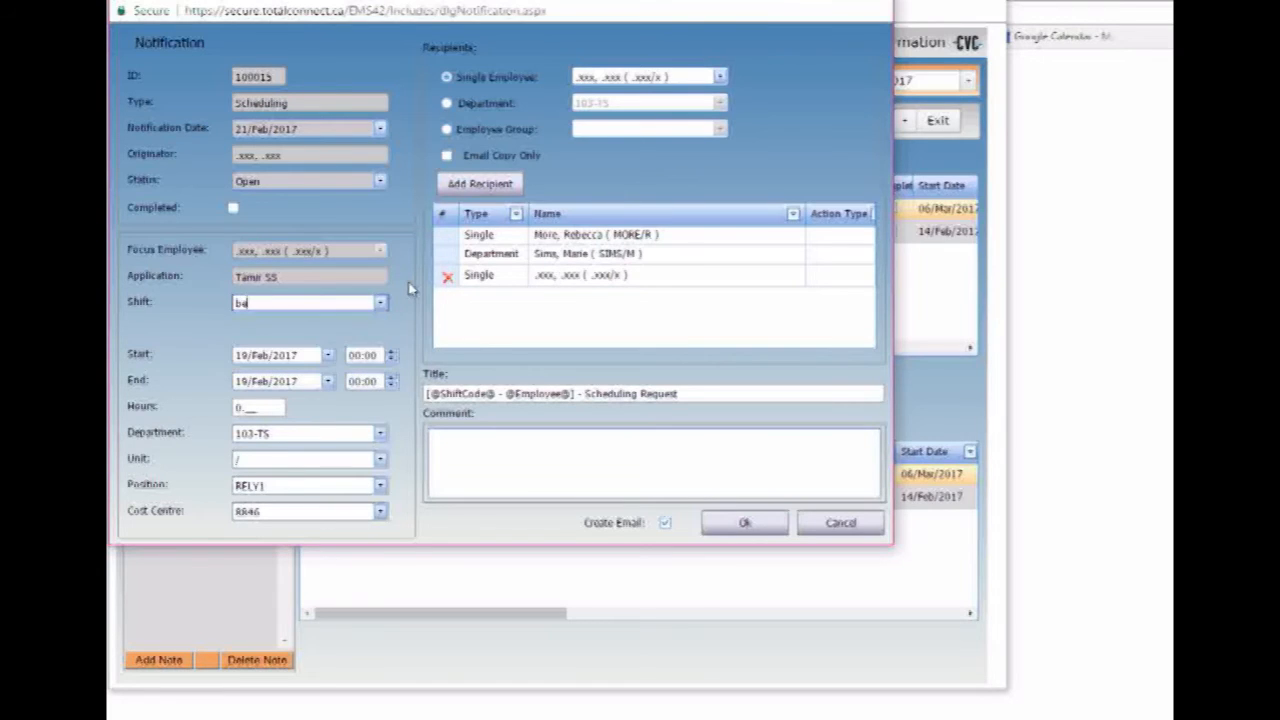
{"action": "key", "text": "BackSpace"}
{"action": "key", "text": "BackSpace"}
{"action": "key", "text": "BackSpace"}
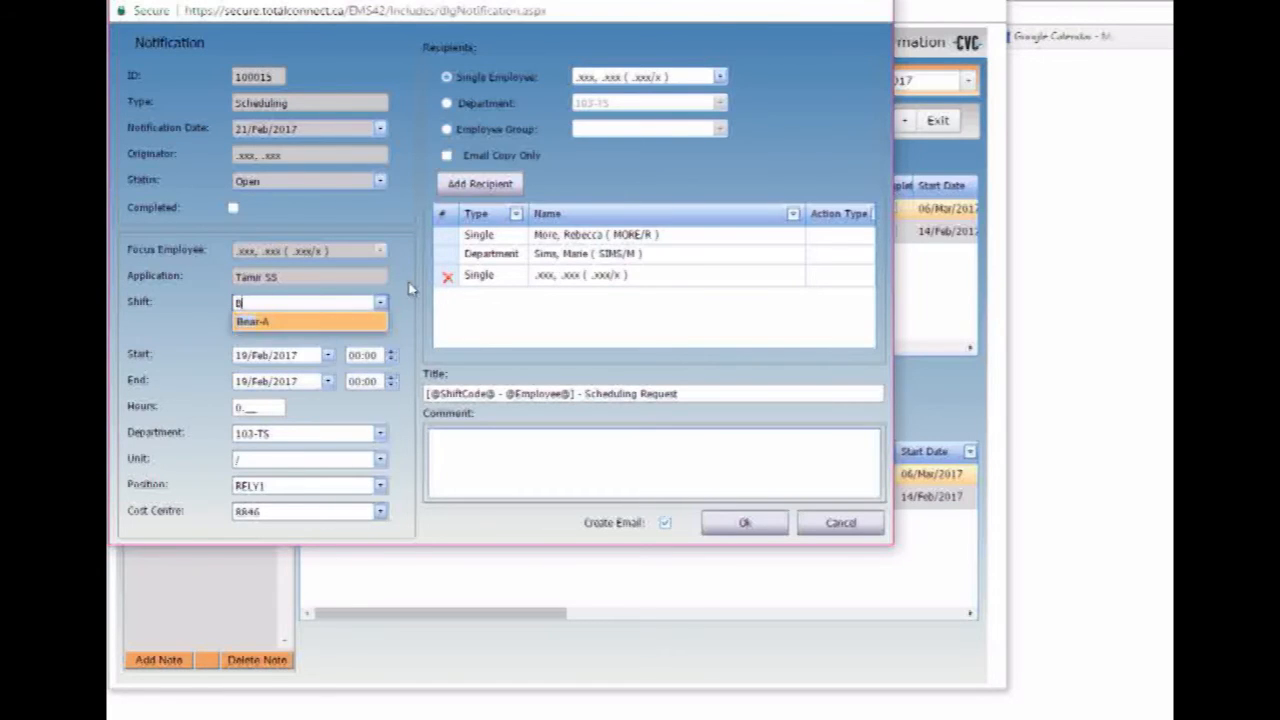
{"action": "key", "text": "BackSpace"}
{"action": "key", "text": "BackSpace"}
{"action": "type", "text": "Be"}
{"action": "key", "text": "BackSpace"}
{"action": "key", "text": "BackSpace"}
{"action": "key", "text": "BackSpace"}
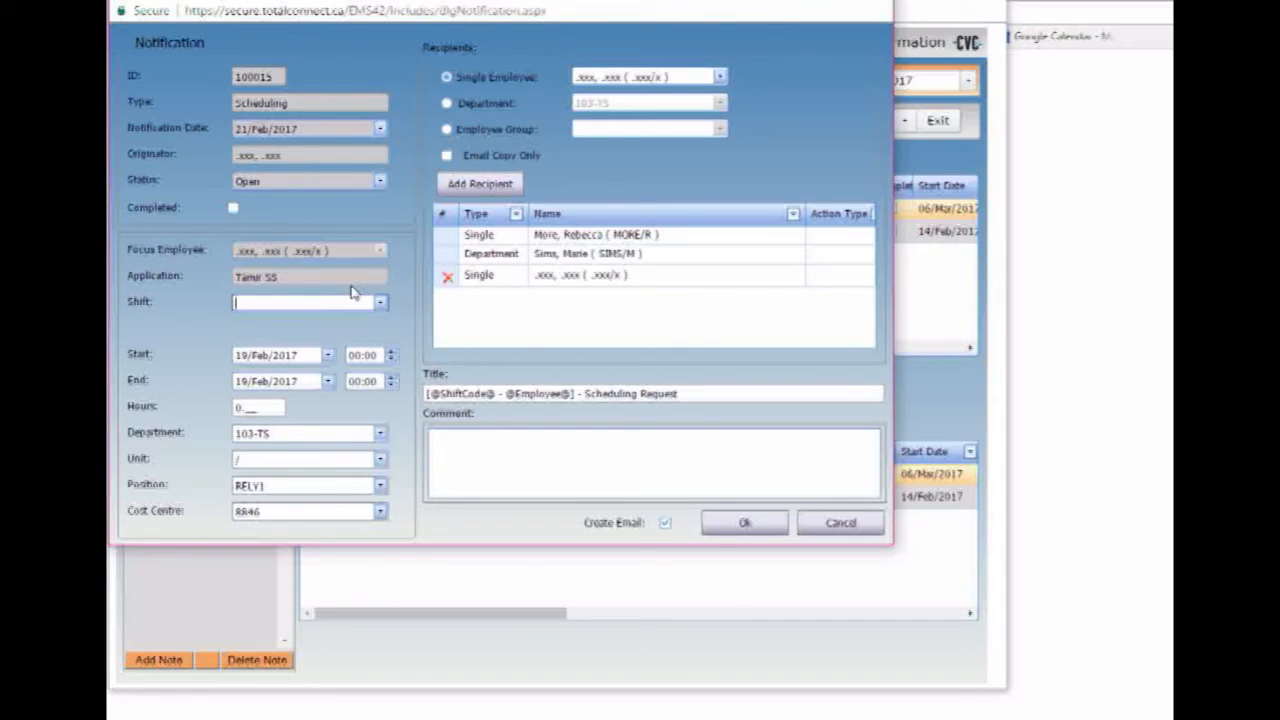
{"action": "type", "text": "LIEUTK"}
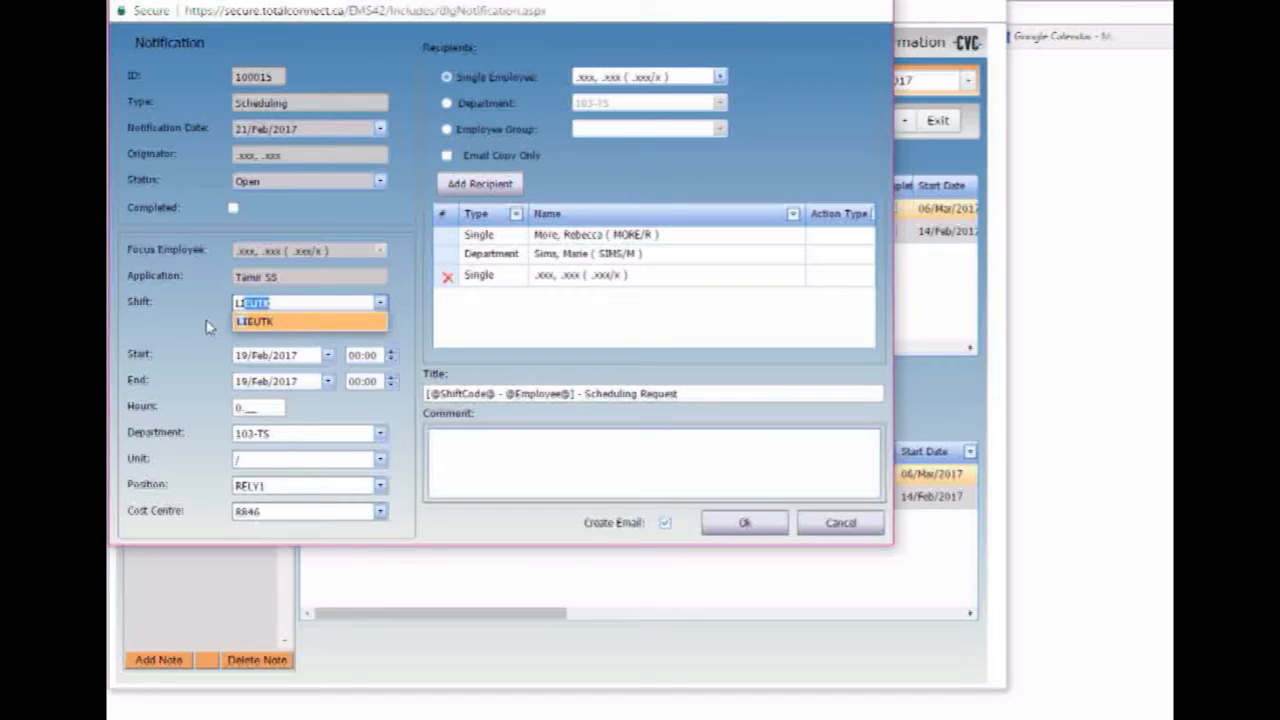
{"action": "key", "text": "Return"}
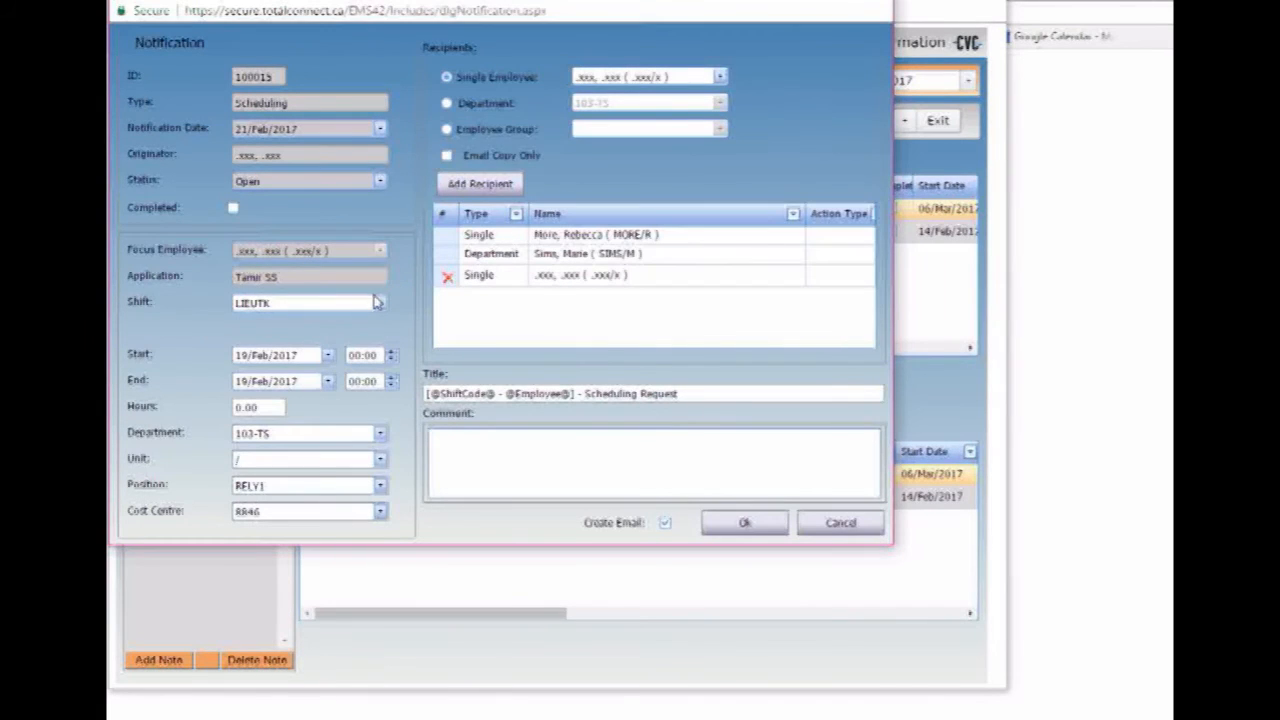
- Filter the shift list with 'vac' and choose Vac-Pd
{"action": "left_click", "coordinate": [380, 302]}
{"action": "type", "text": "vac"}
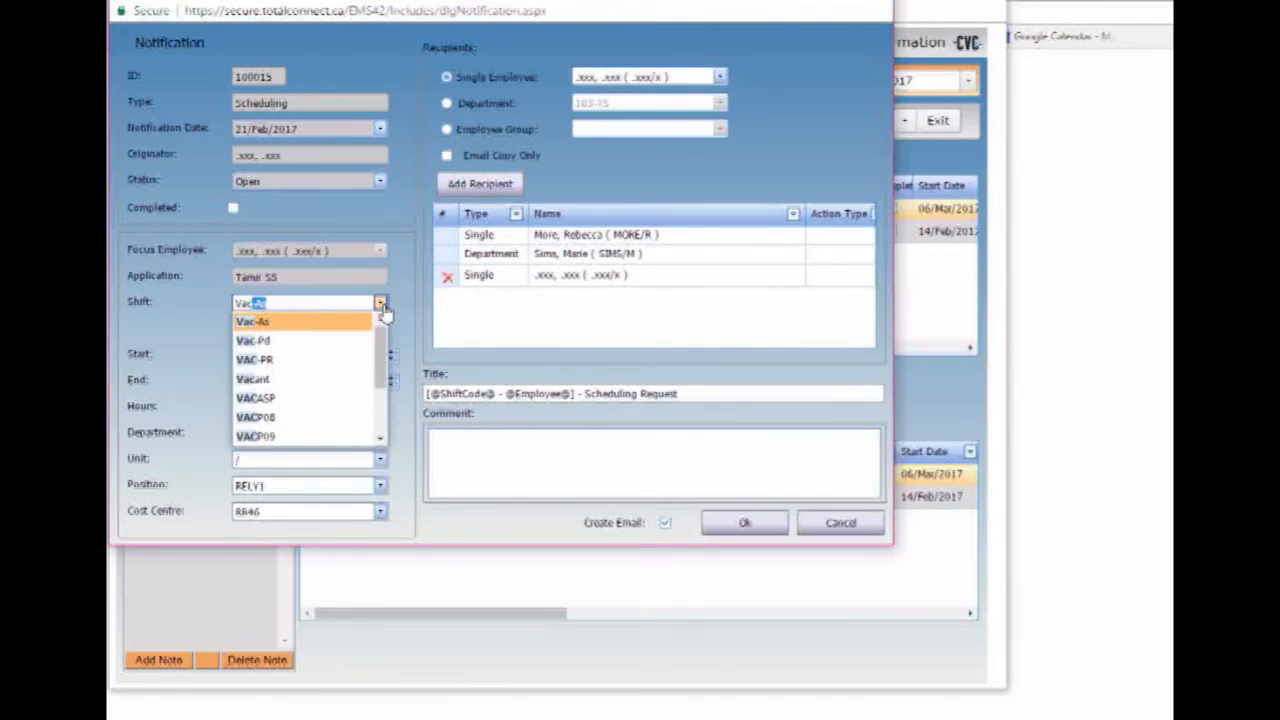
{"action": "left_click", "coordinate": [305, 342]}
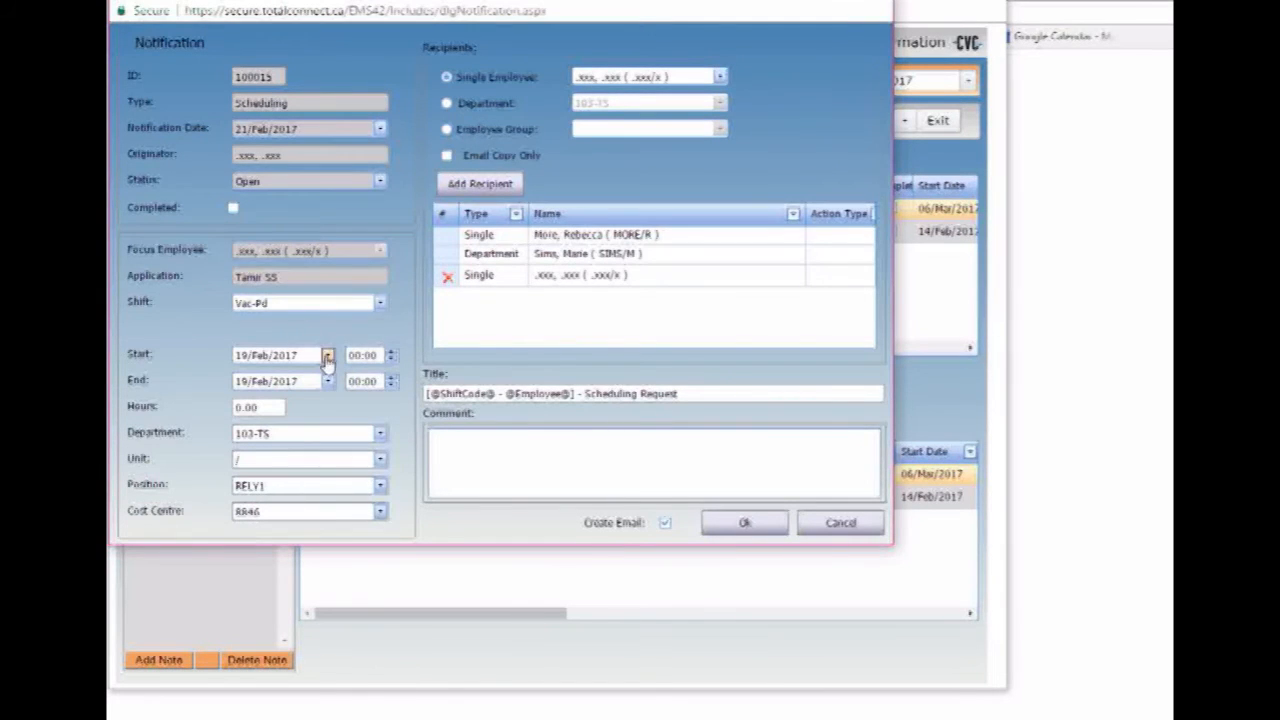
- Set the start date to 14 February and the end date to 16 February 2017
{"action": "left_click", "coordinate": [327, 355]}
{"action": "left_click", "coordinate": [324, 240]}
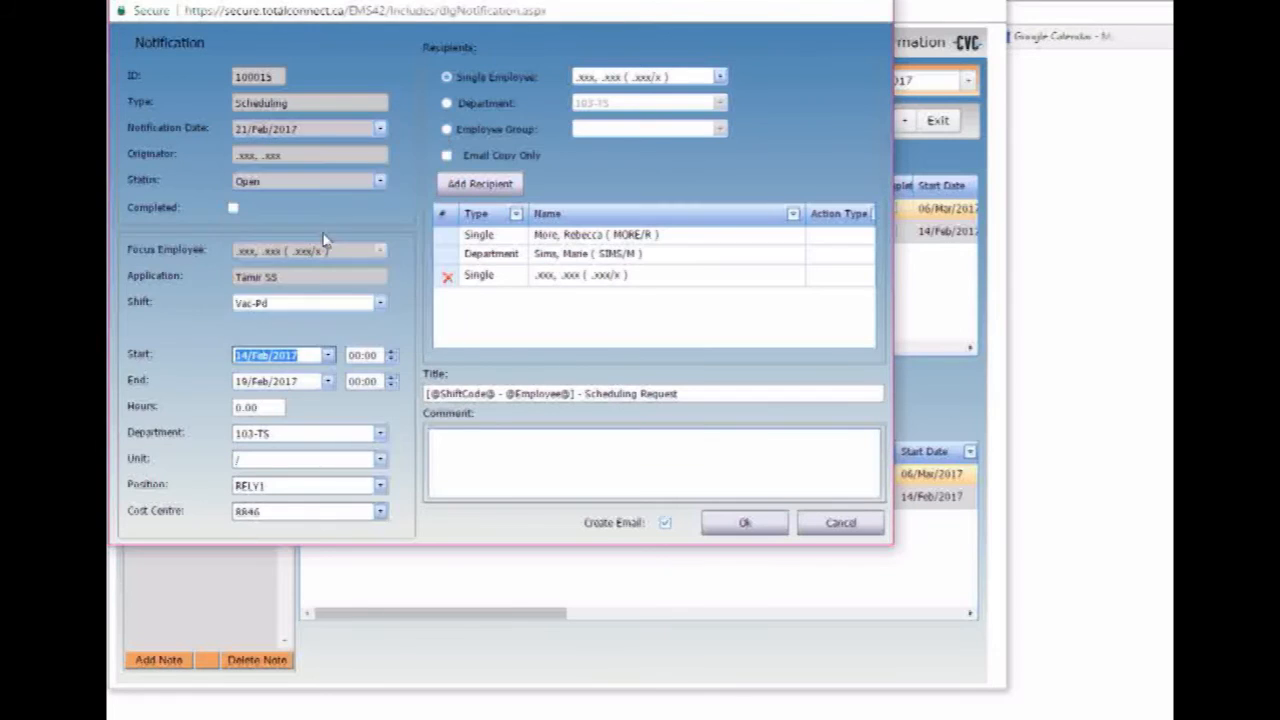
{"action": "left_click", "coordinate": [327, 381]}
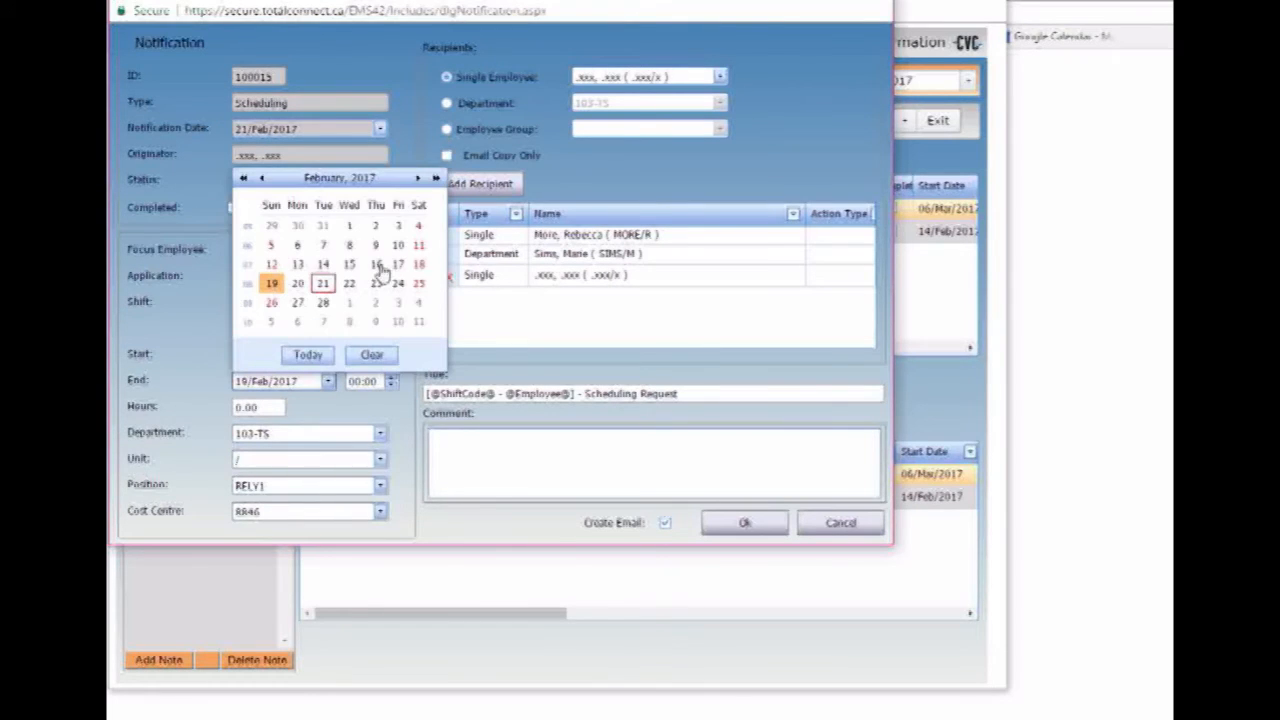
{"action": "left_click", "coordinate": [377, 265]}
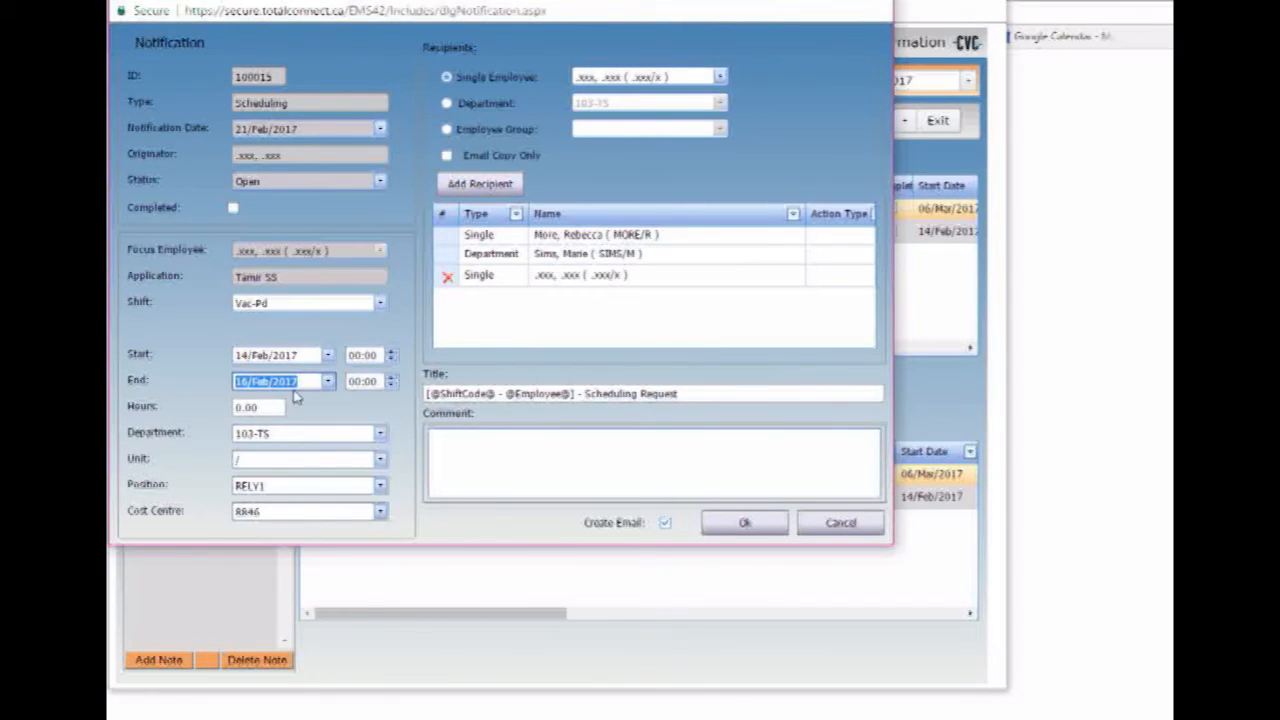
- Change the hours to 24.00
{"action": "left_click", "coordinate": [239, 407]}
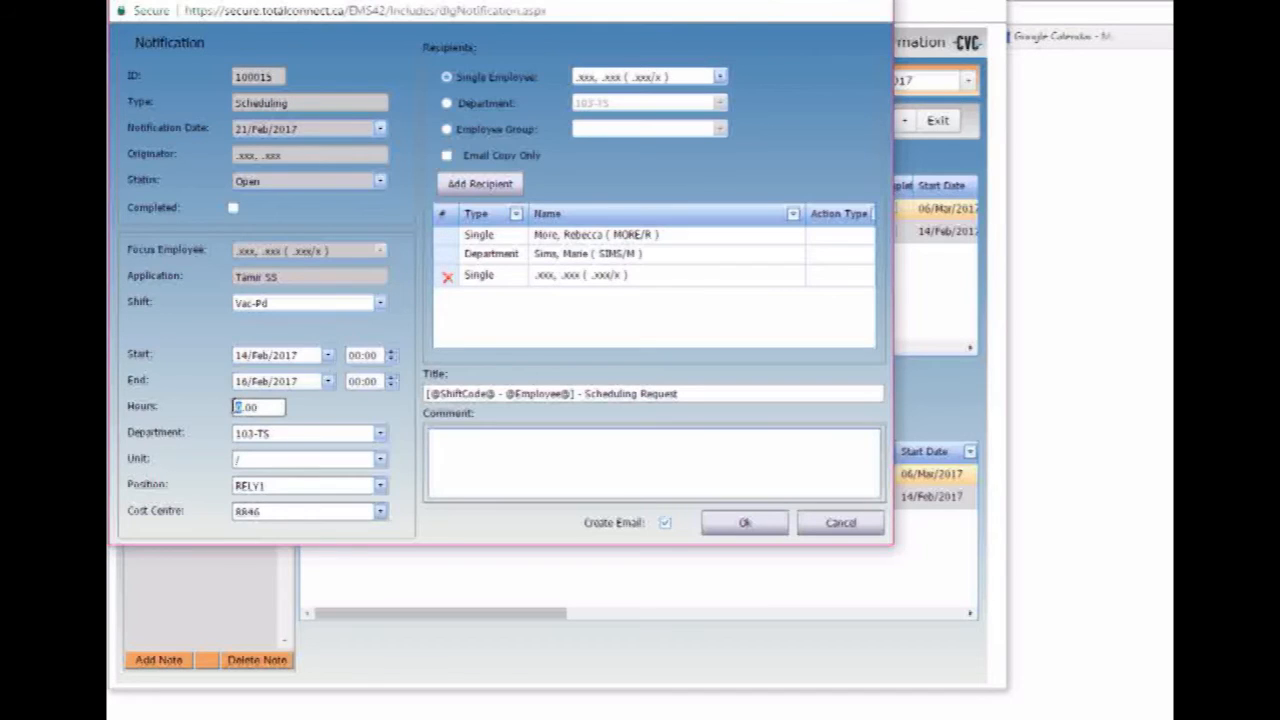
{"action": "type", "text": "4"}
{"action": "left_click", "coordinate": [360, 403]}
{"action": "left_click", "coordinate": [451, 454]}
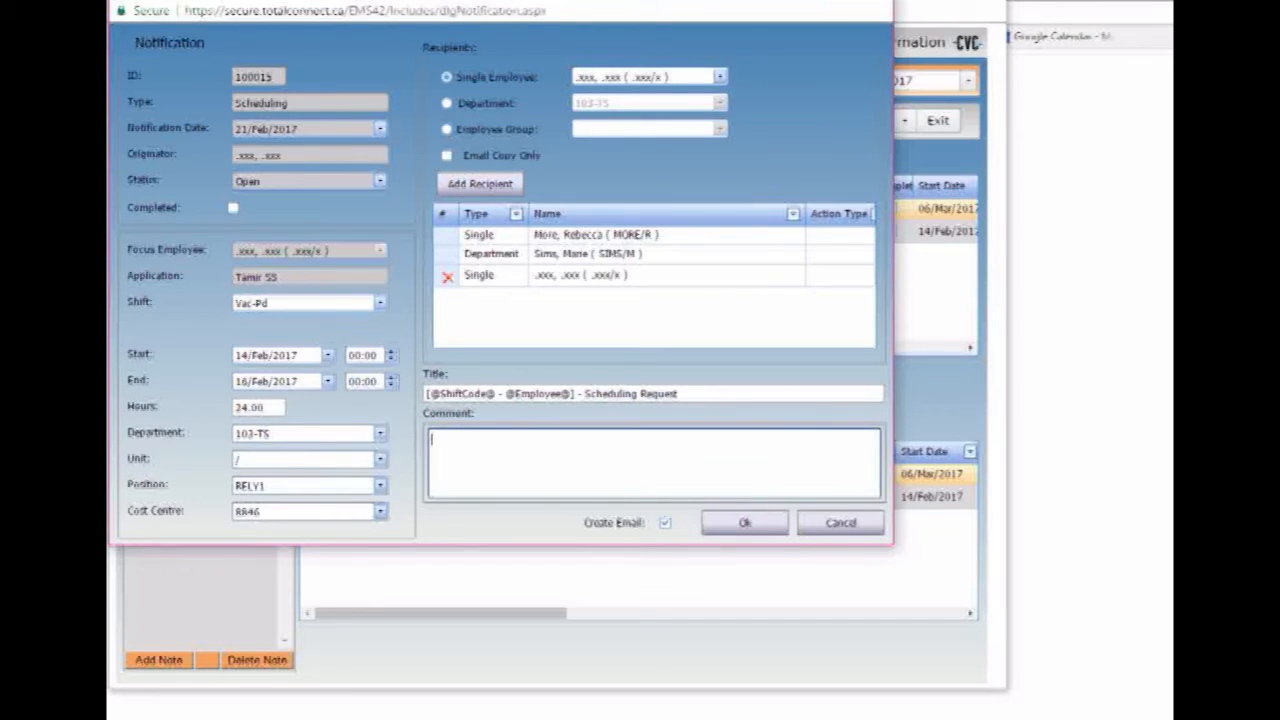
- Search for another employee by surname and add them as a fourth recipient
{"action": "left_click", "coordinate": [645, 76]}
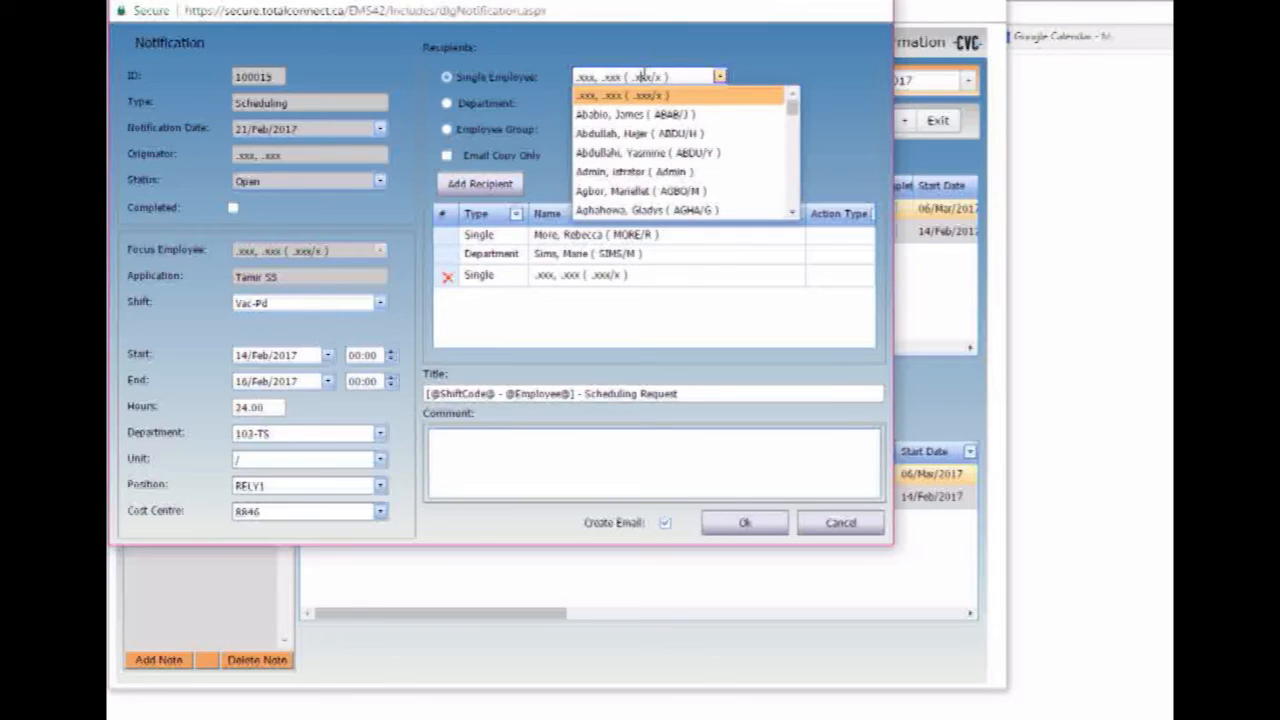
{"action": "left_click", "coordinate": [643, 76]}
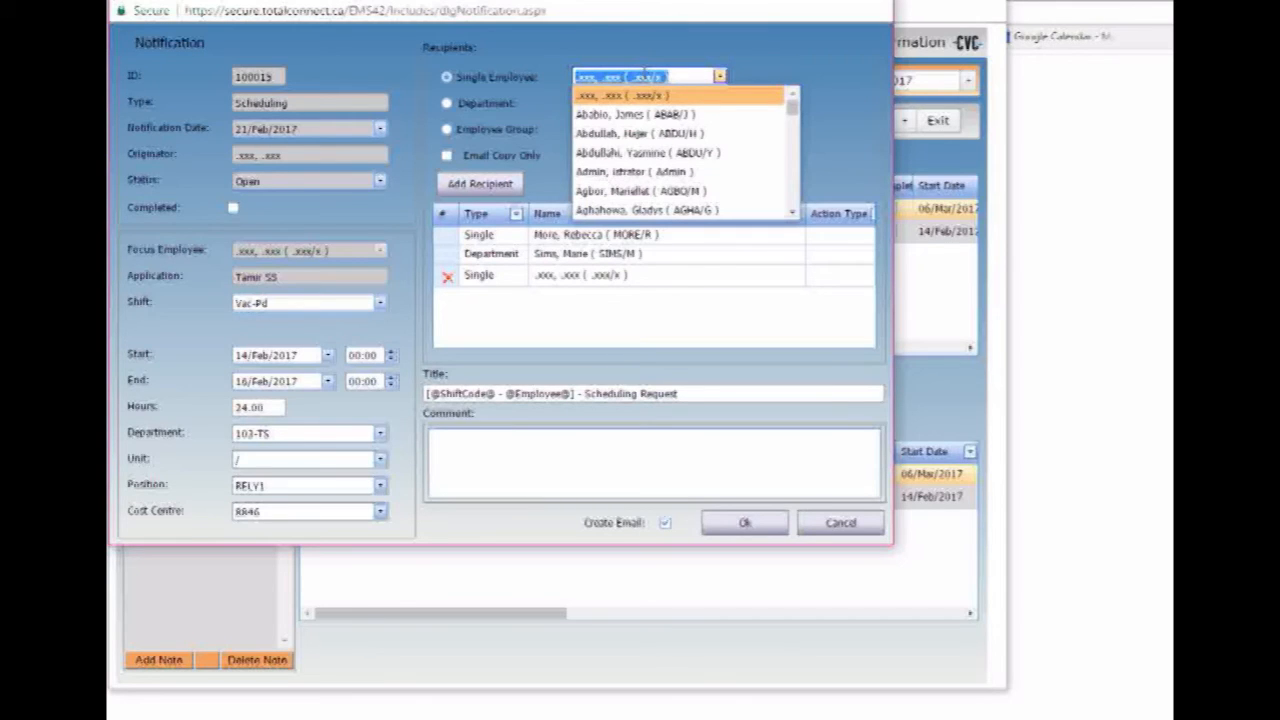
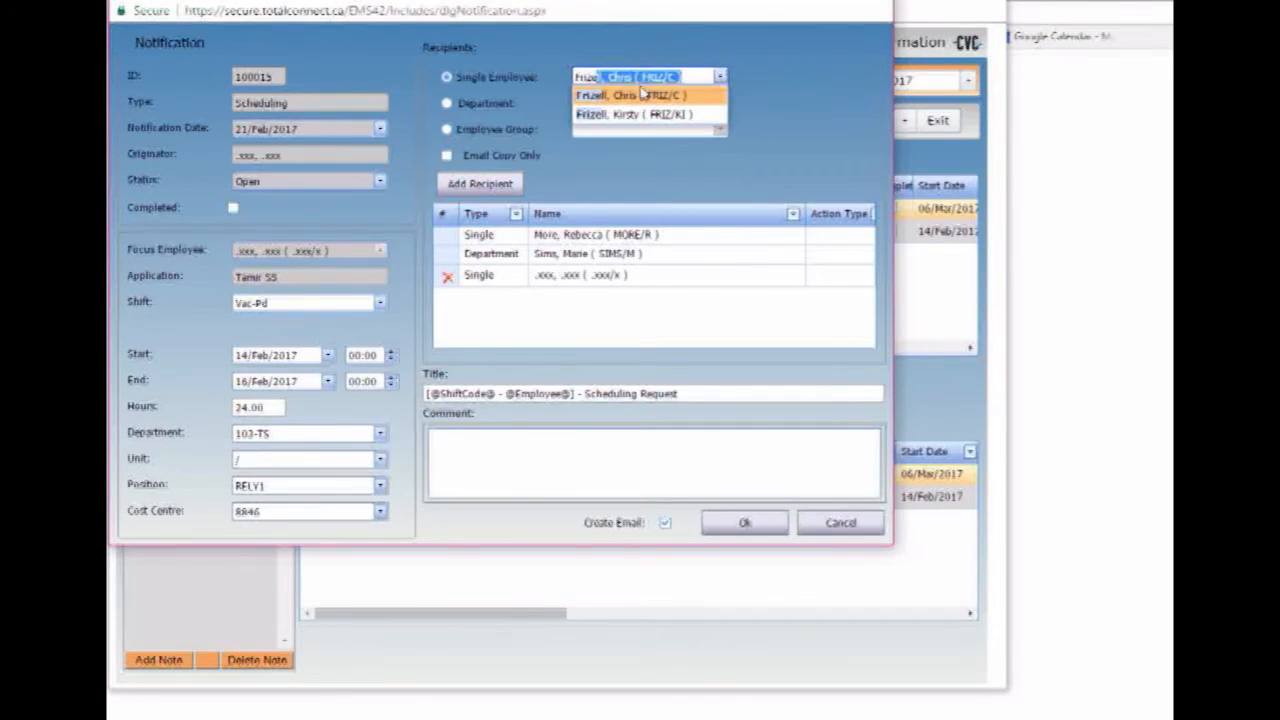
{"action": "left_click", "coordinate": [643, 95]}
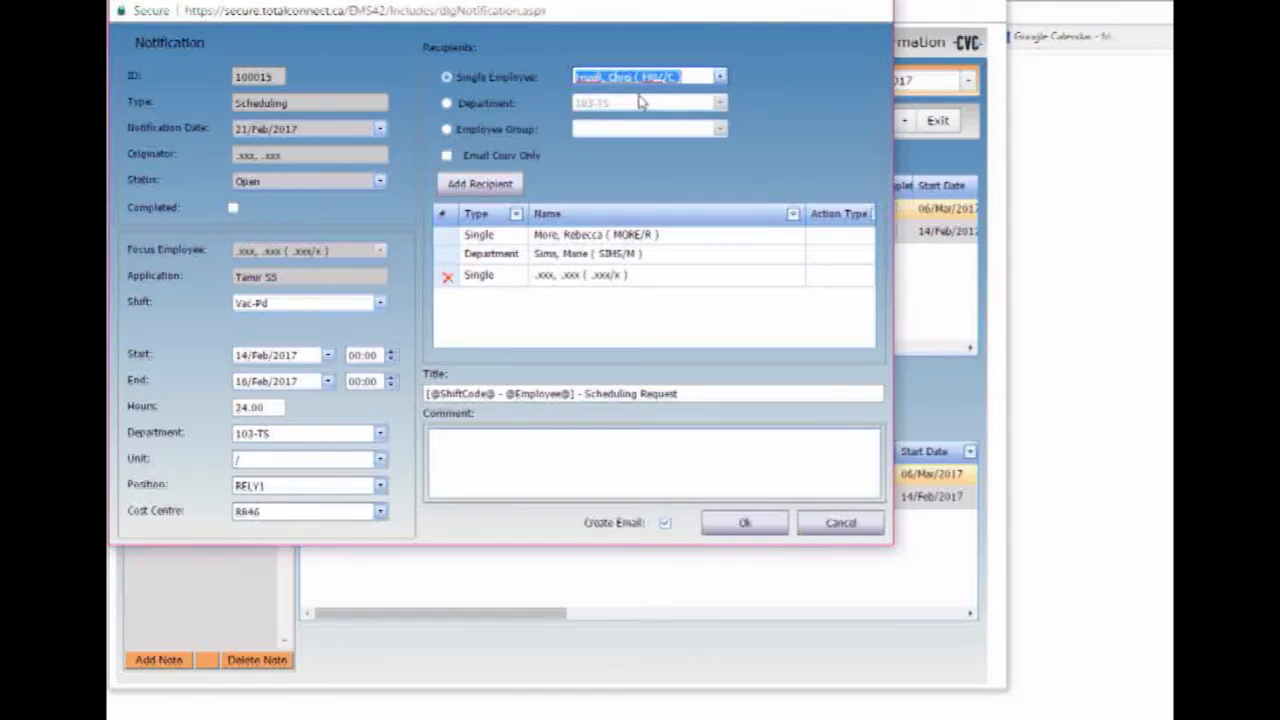
{"action": "left_click", "coordinate": [476, 189]}
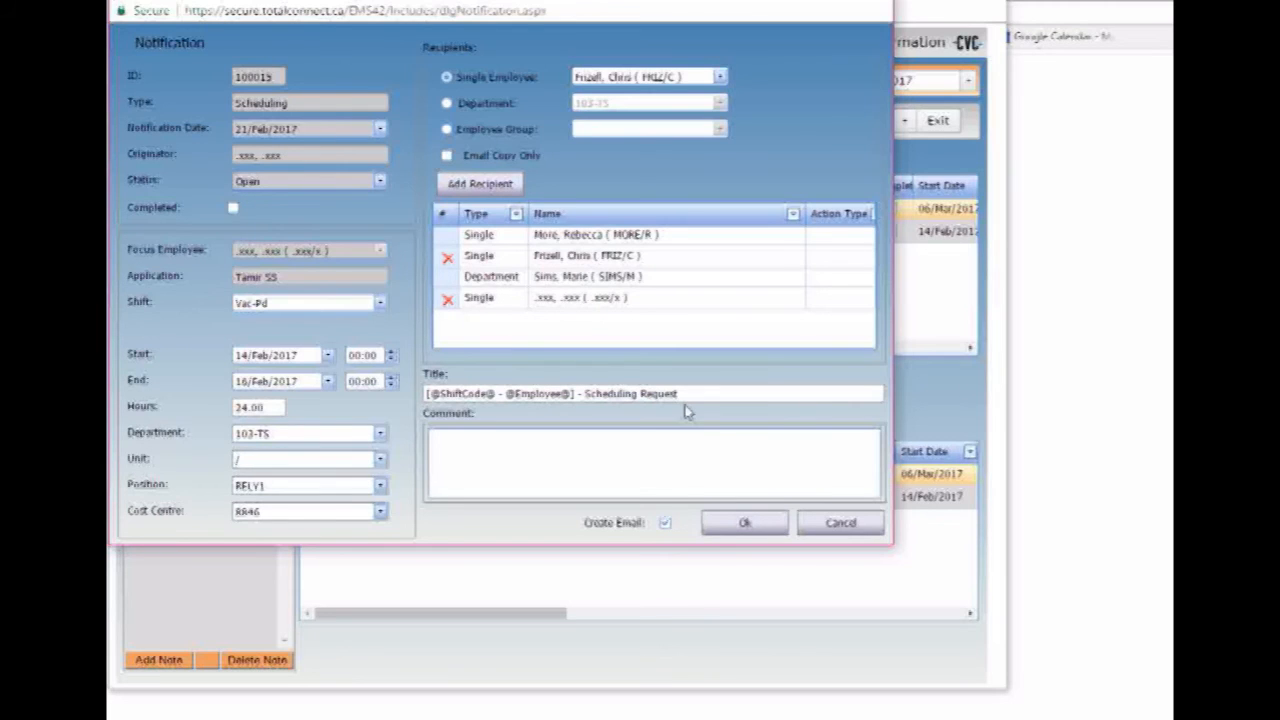
{"action": "left_click", "coordinate": [609, 466]}
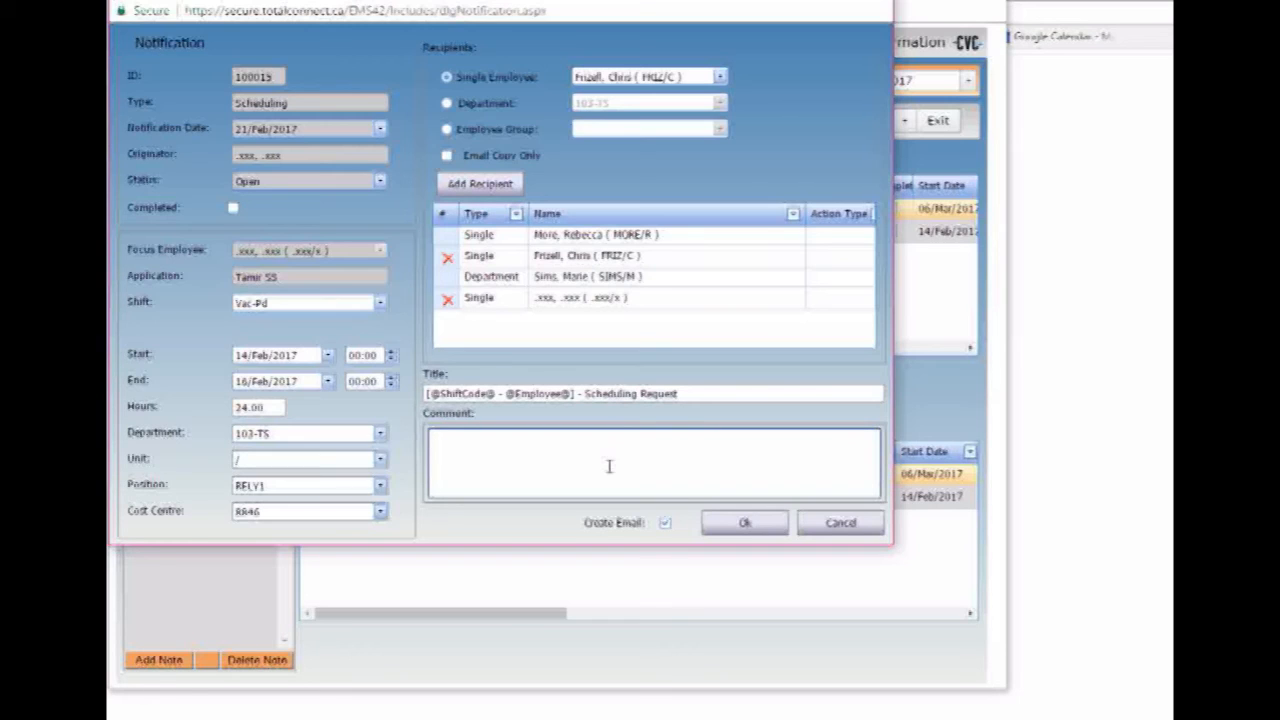
- Enter the comment lines '12 VL', 'Feb 14 - 1500-2300', 'SIL' and 'Pdb 15 - 0800-1600'
{"action": "type", "text": "12 VL"}
{"action": "key", "text": "Return"}
{"action": "type", "text": "Feb 14 - 1500-2300"}
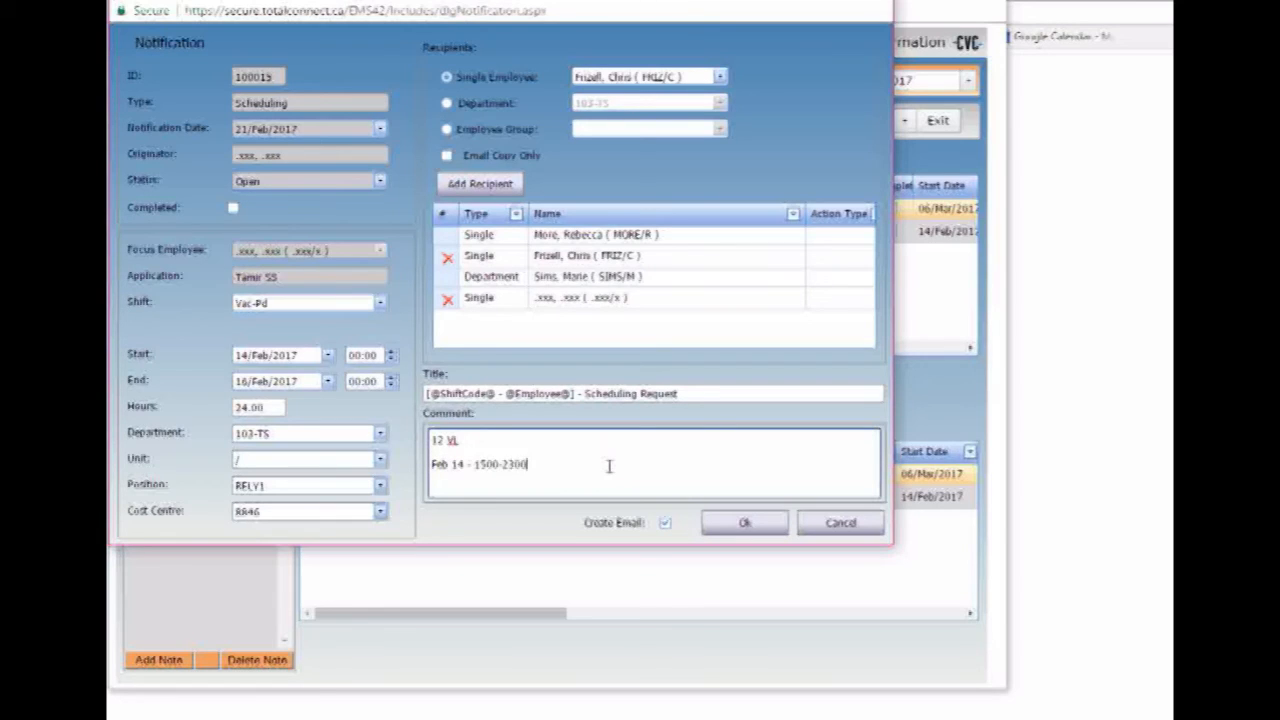
{"action": "key", "text": "Return"}
{"action": "type", "text": "SIL"}
{"action": "key", "text": "Return"}
{"action": "type", "text": "Pdb 15 -"}
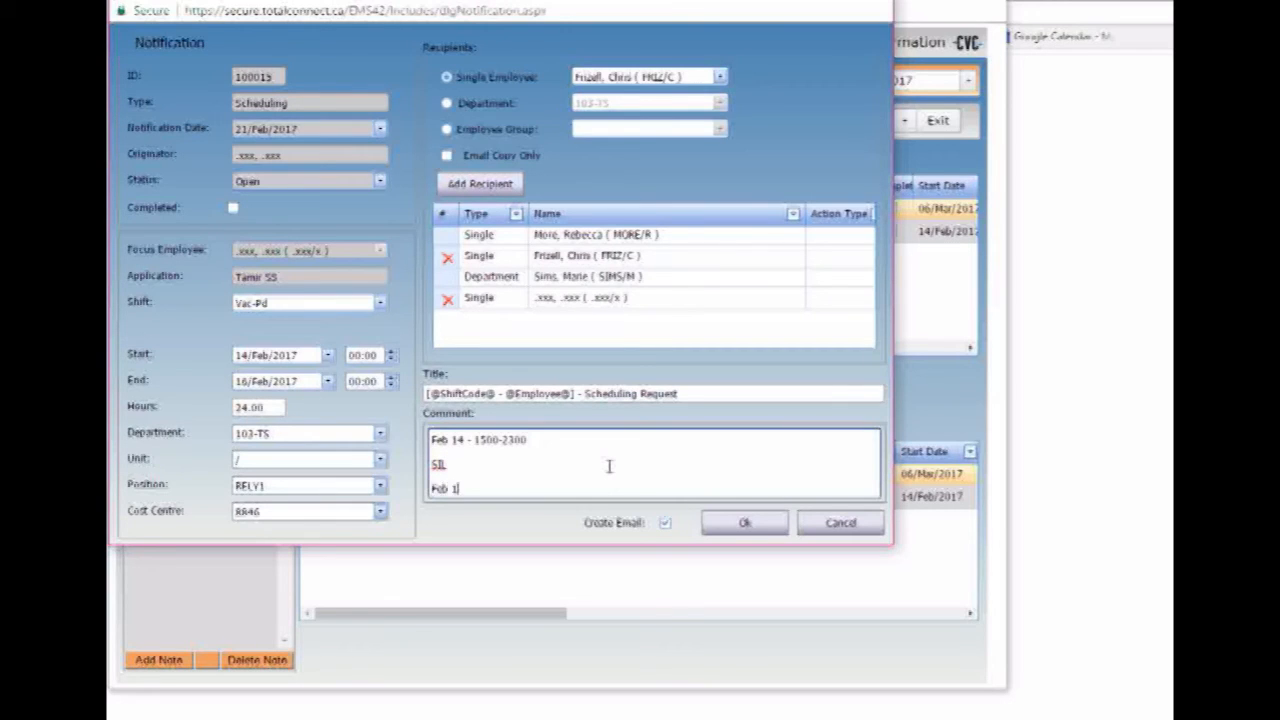
{"action": "type", "text": " 0800-1600"}
- Enable Create Email and save the notification
{"action": "key", "text": "Up"}
{"action": "key", "text": "Up"}
{"action": "key", "text": "Up"}
{"action": "key", "text": "Up"}
{"action": "key", "text": "Up"}
{"action": "key", "text": "Up"}
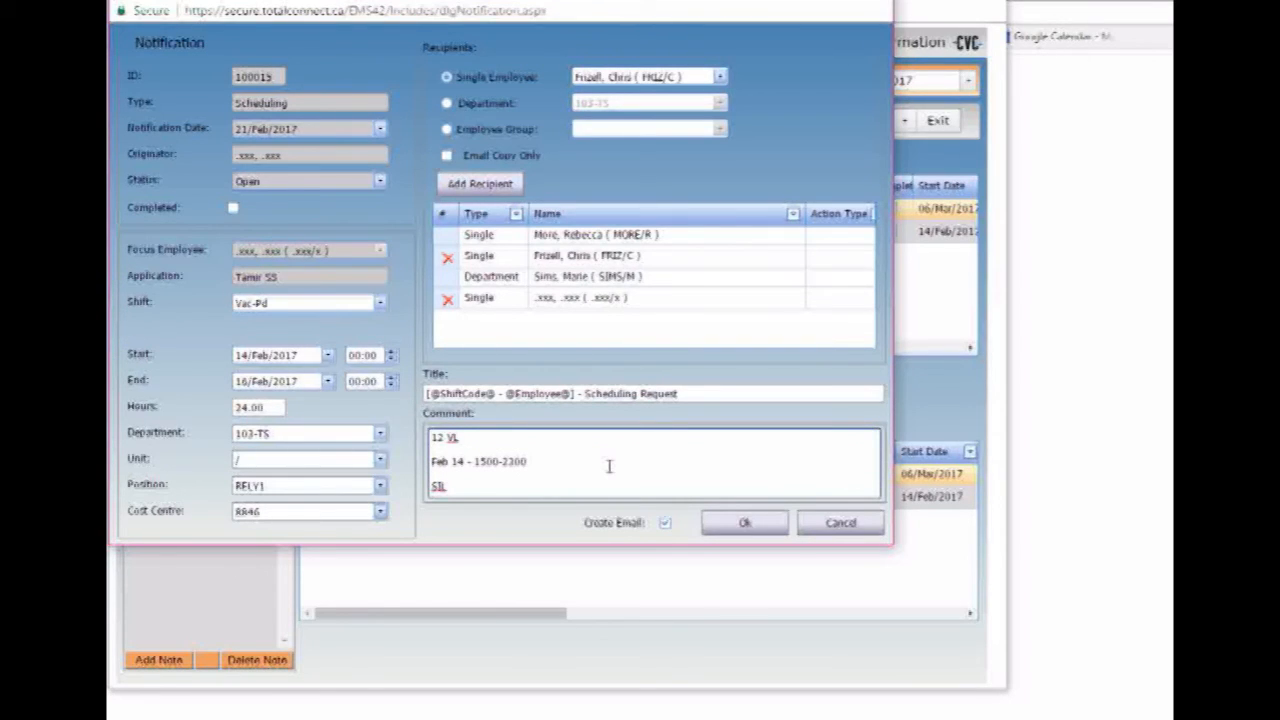
{"action": "key", "text": "Down"}
{"action": "key", "text": "Down"}
{"action": "key", "text": "Down"}
{"action": "key", "text": "Down"}
{"action": "key", "text": "Down"}
{"action": "key", "text": "Down"}
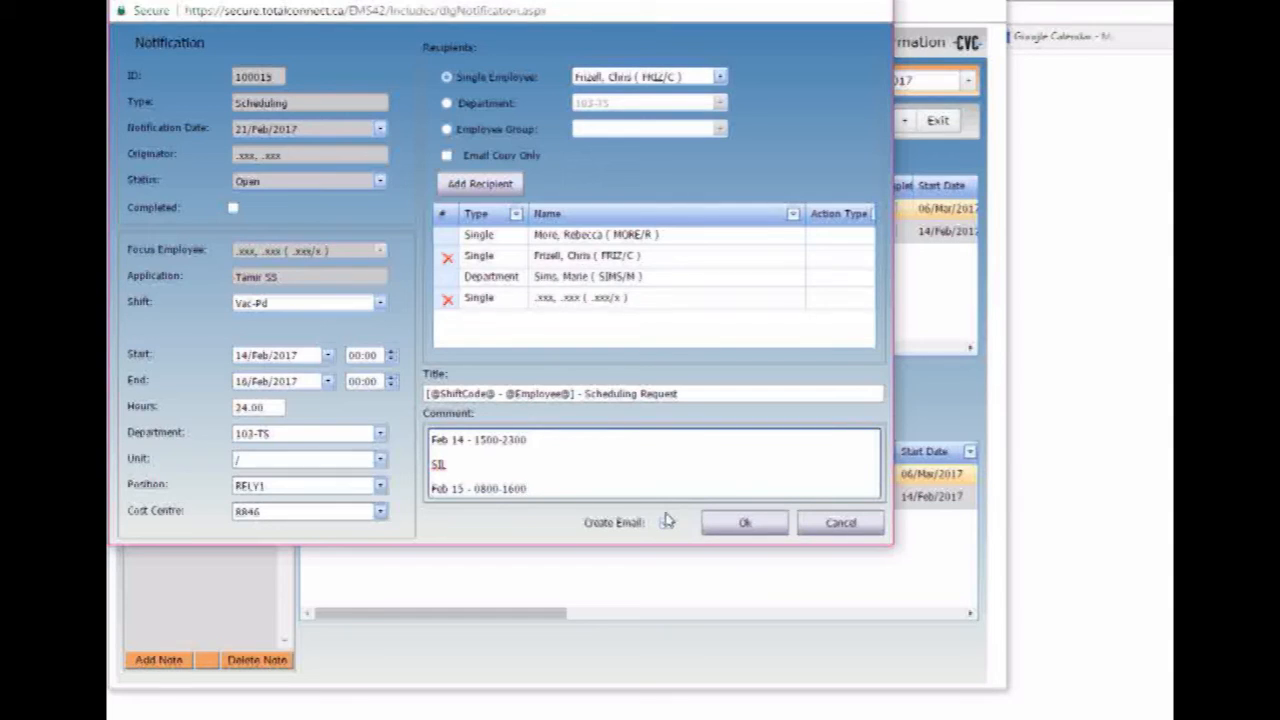
{"action": "left_click", "coordinate": [665, 521]}
{"action": "left_click", "coordinate": [744, 524]}
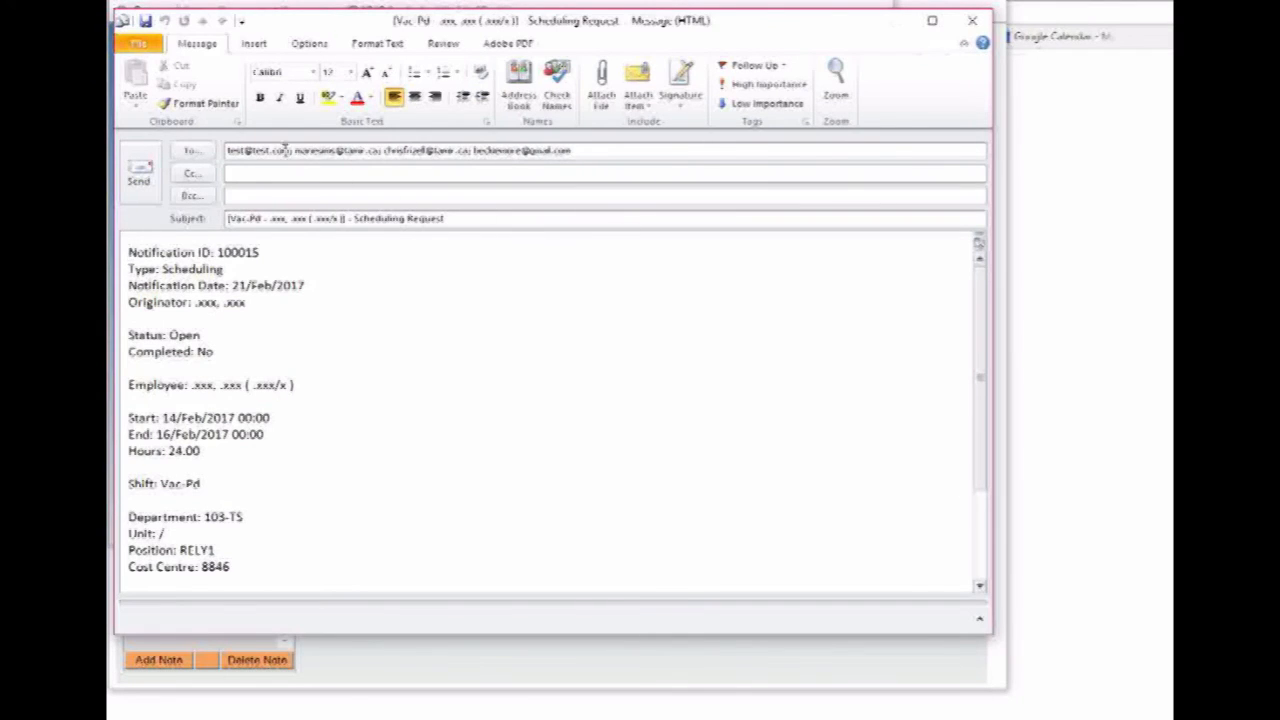
- Review the draft email's To addresses, subject and body, then close it without saving
{"action": "left_click", "coordinate": [266, 152]}
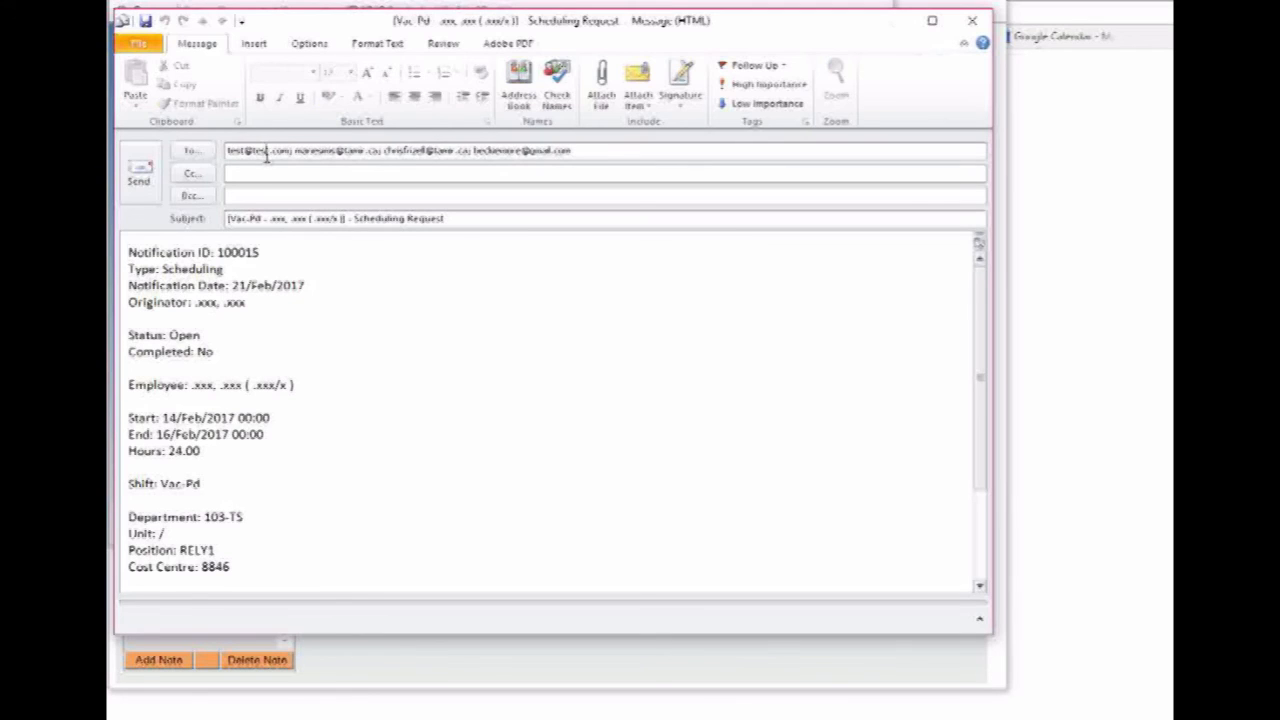
{"action": "left_click_drag", "start_coordinate": [287, 150], "coordinate": [180, 148]}
{"action": "left_click_drag", "start_coordinate": [248, 303], "coordinate": [207, 310]}
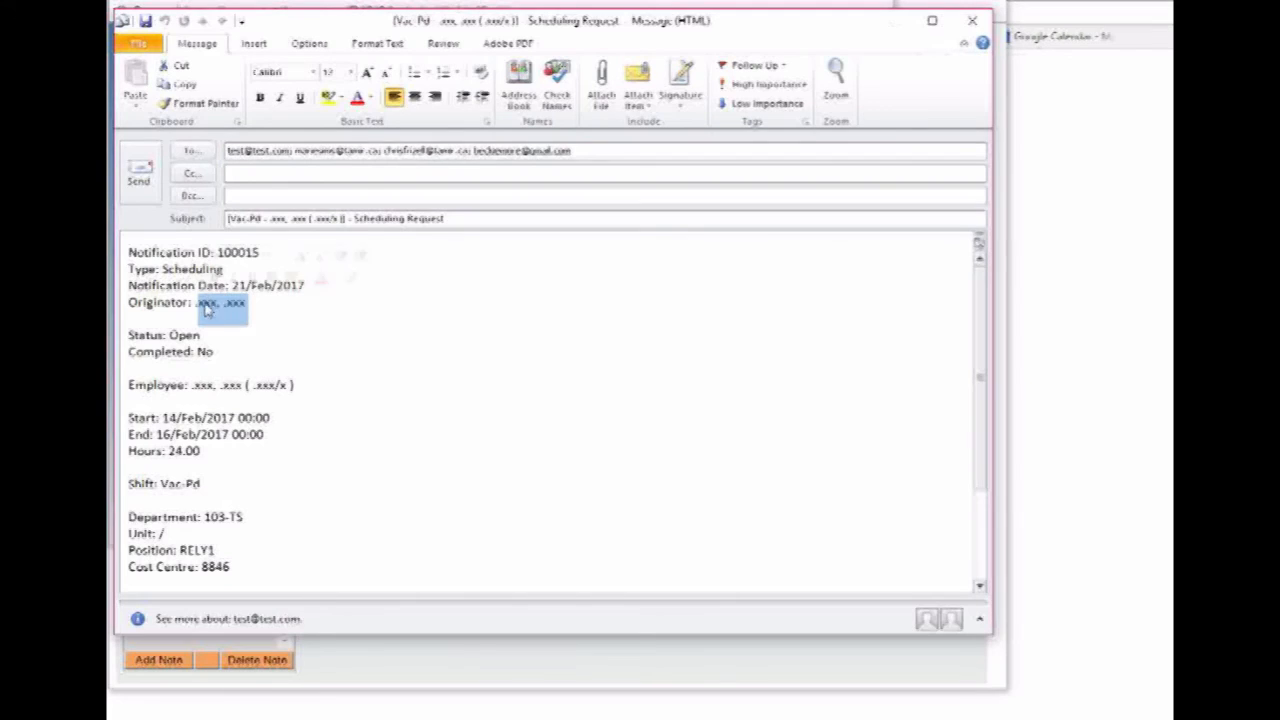
{"action": "left_click", "coordinate": [424, 152]}
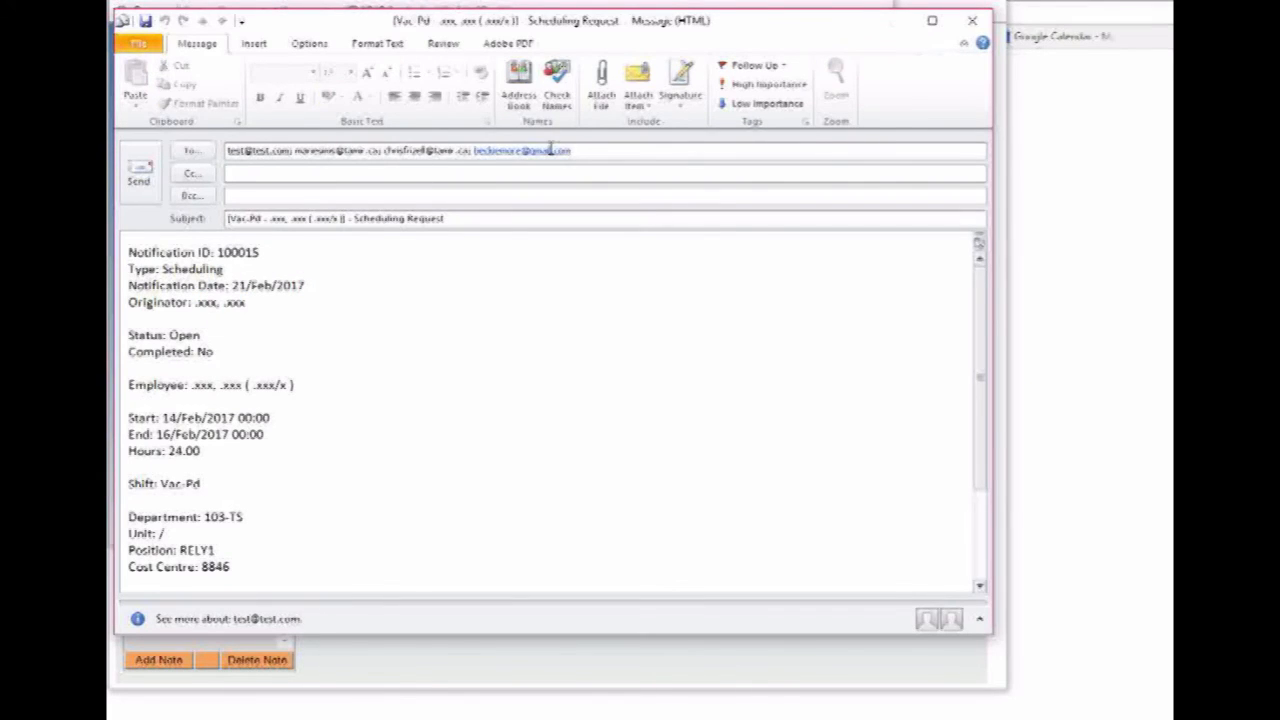
{"action": "mouse_move", "coordinate": [550, 150]}
{"action": "left_click_drag", "start_coordinate": [462, 218], "coordinate": [220, 213]}
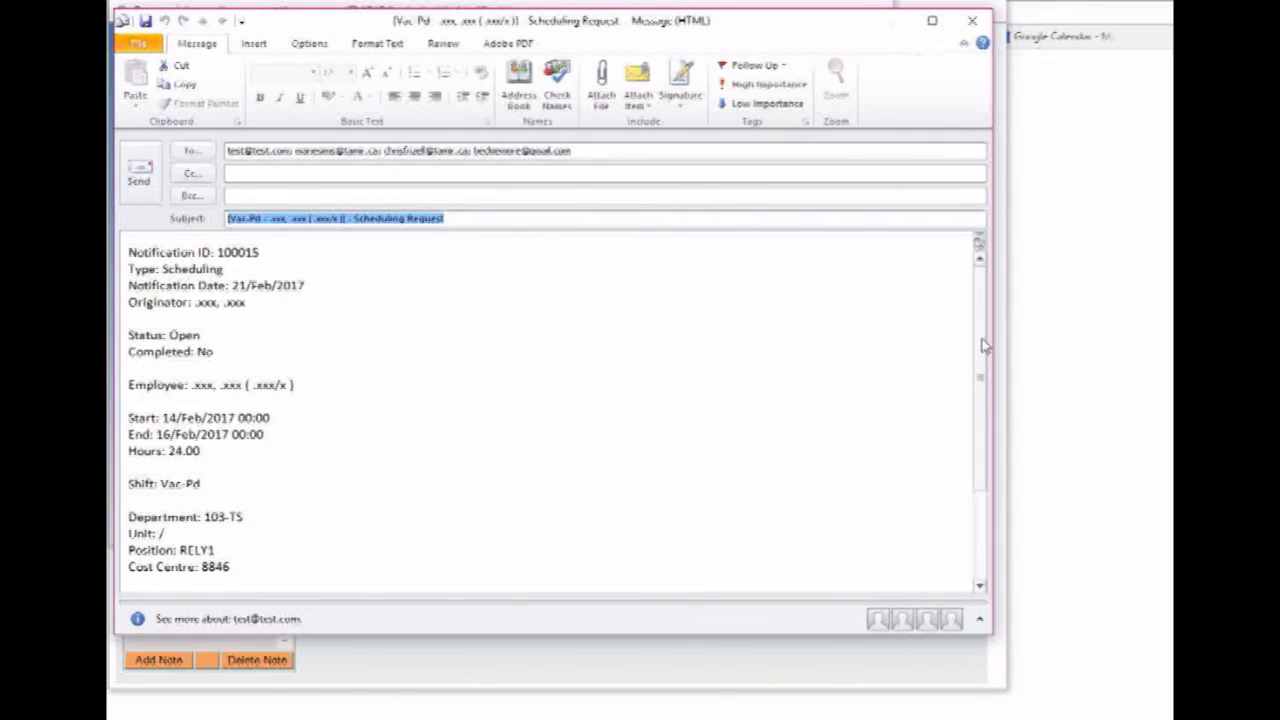
{"action": "left_click_drag", "start_coordinate": [982, 345], "coordinate": [986, 423]}
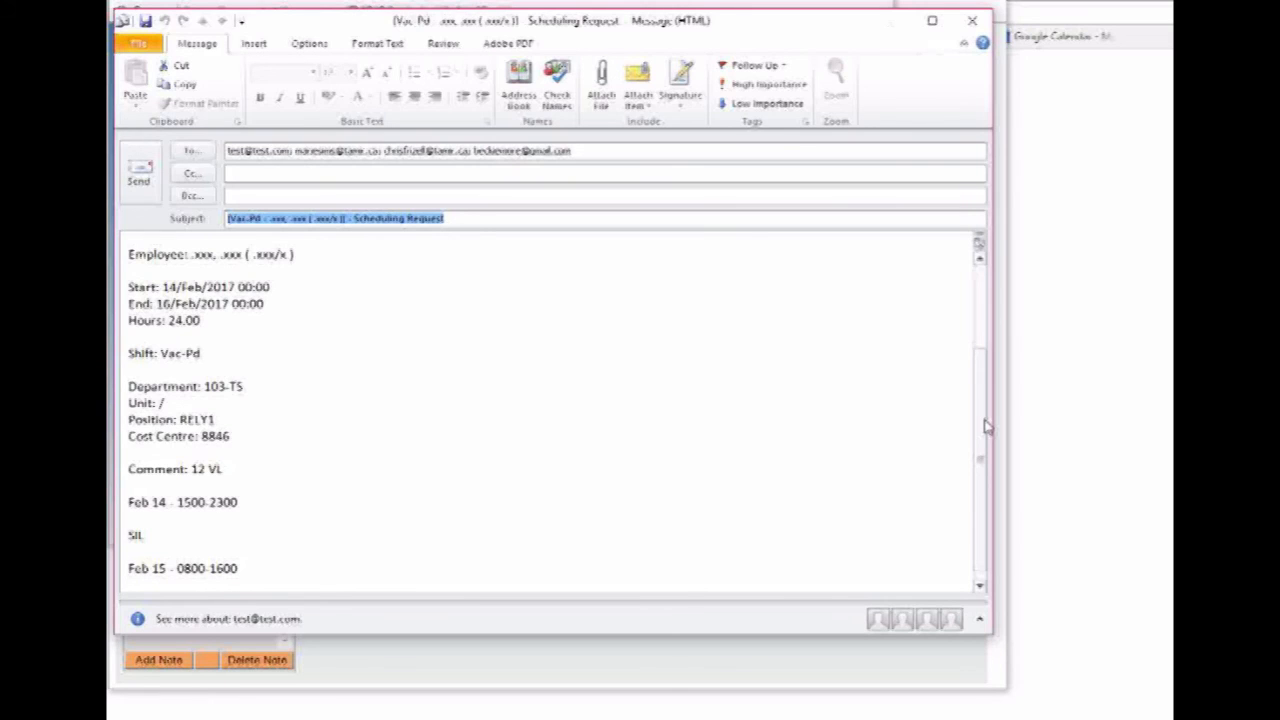
{"action": "scroll", "coordinate": [985, 427], "scroll_direction": "up", "scroll_amount": 3}
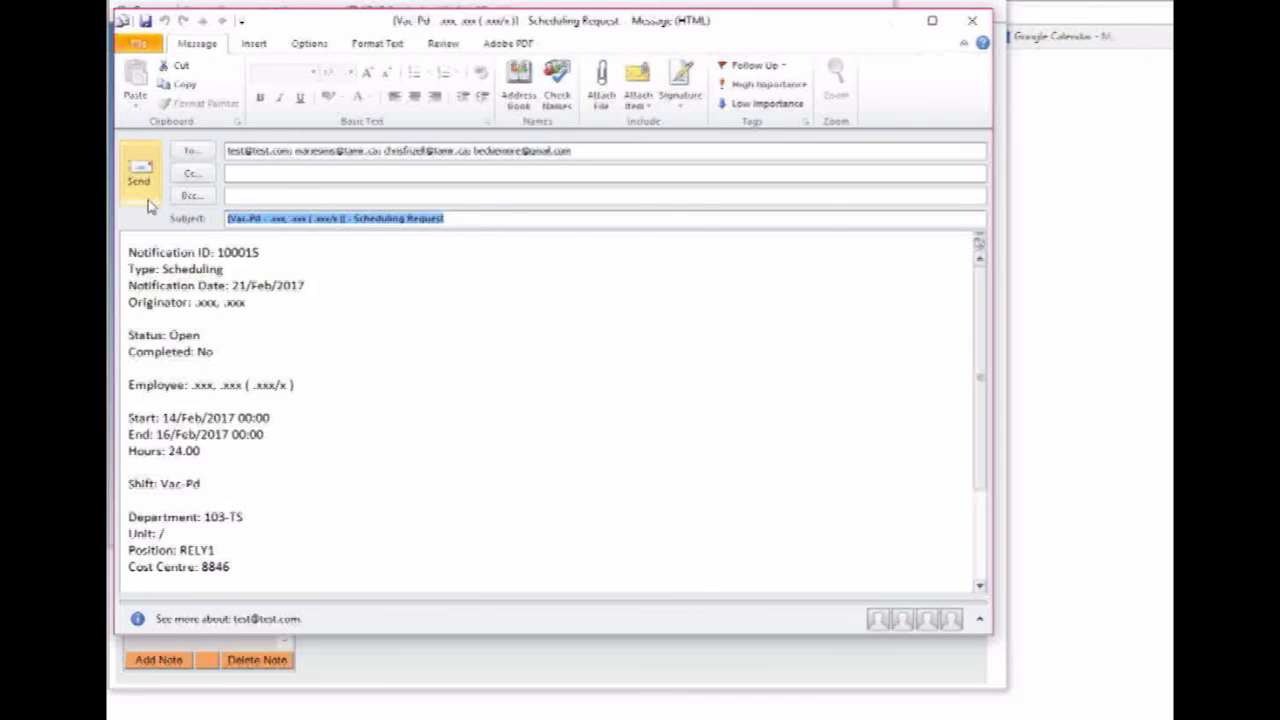
{"action": "left_click", "coordinate": [972, 22]}
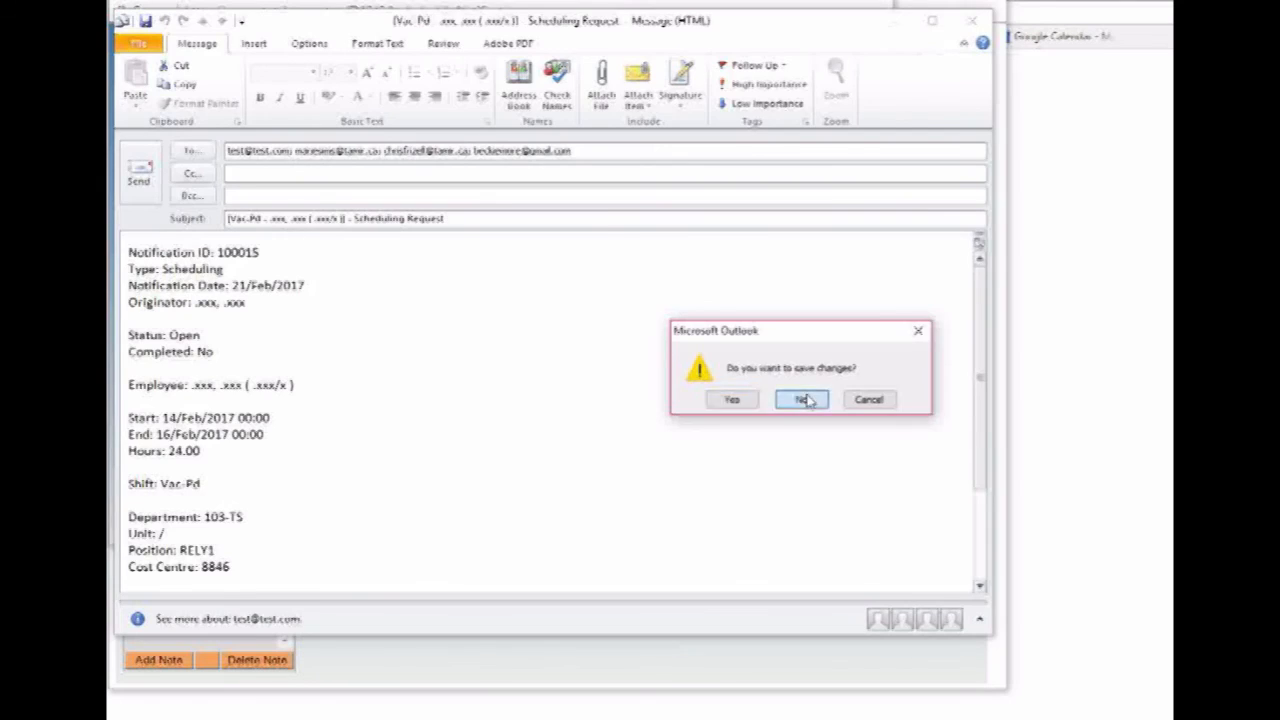
{"action": "left_click", "coordinate": [807, 396]}
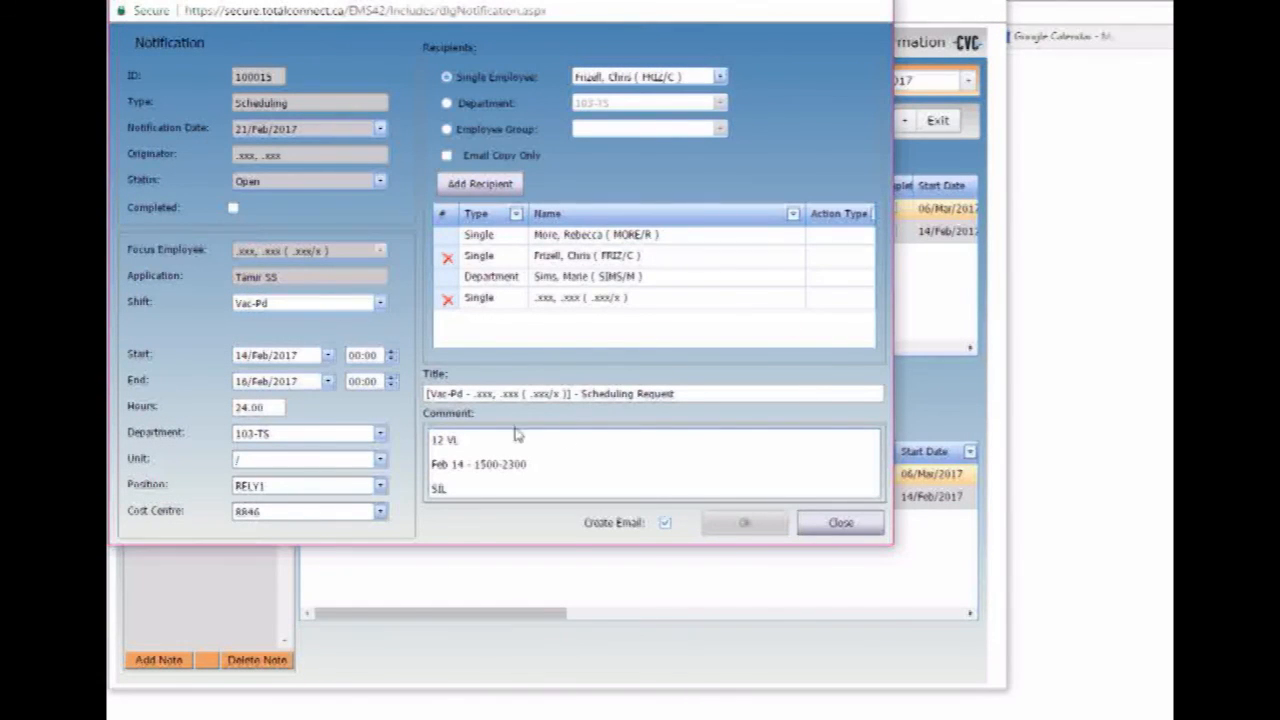
- Close the notification dialog and open the employee's Monthly calendar
{"action": "left_click", "coordinate": [841, 523]}
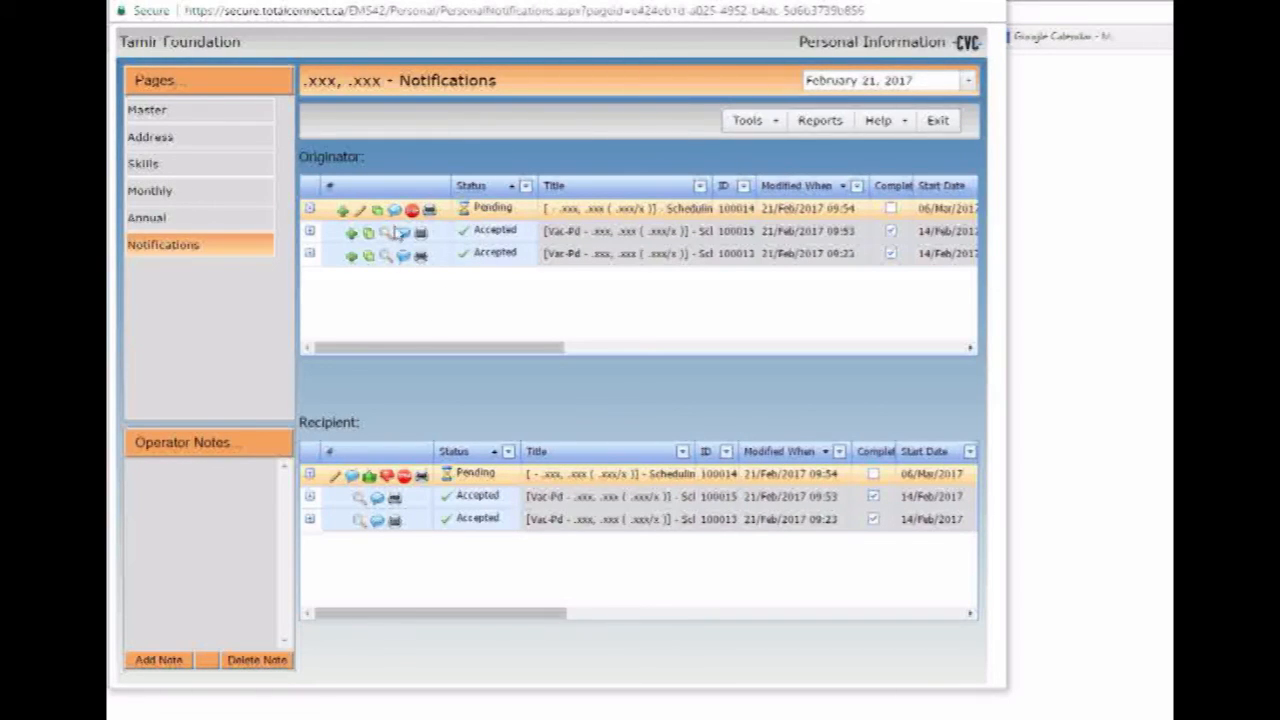
{"action": "left_click", "coordinate": [221, 197]}
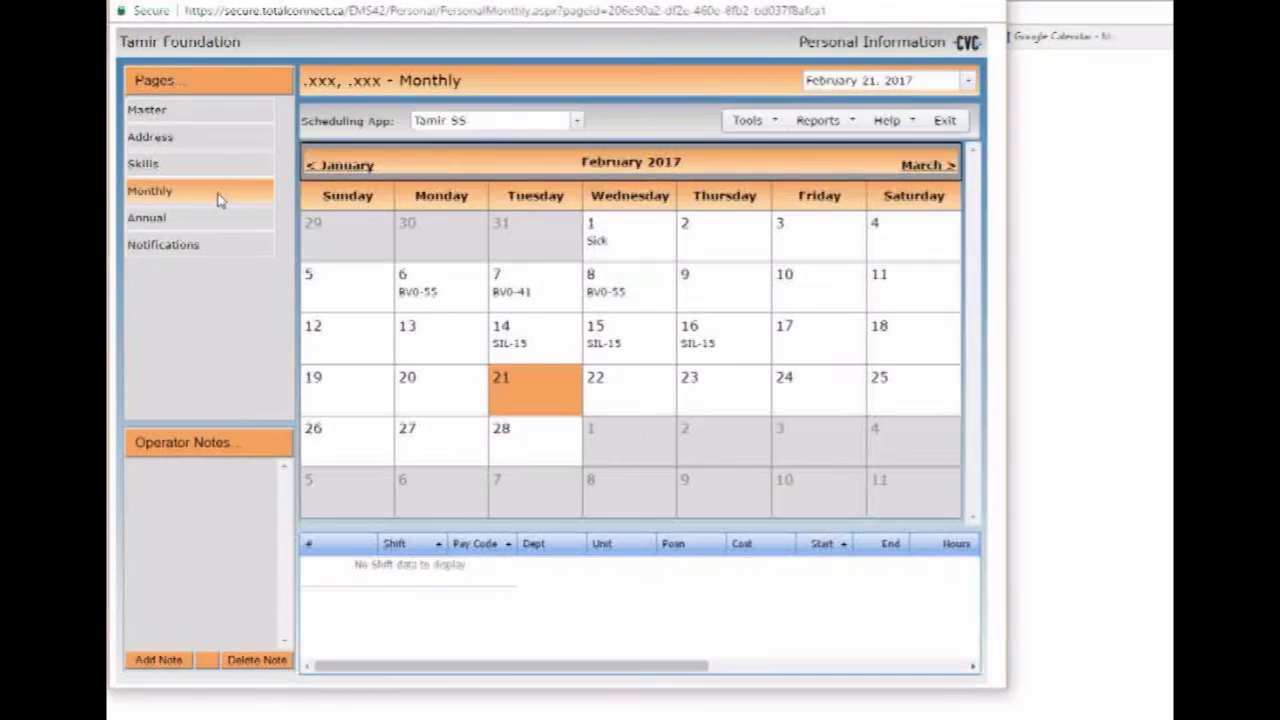
- Check the shifts on February 14, 15 and 16, then view January 11's Vac-Pd shift
{"action": "left_click", "coordinate": [538, 342]}
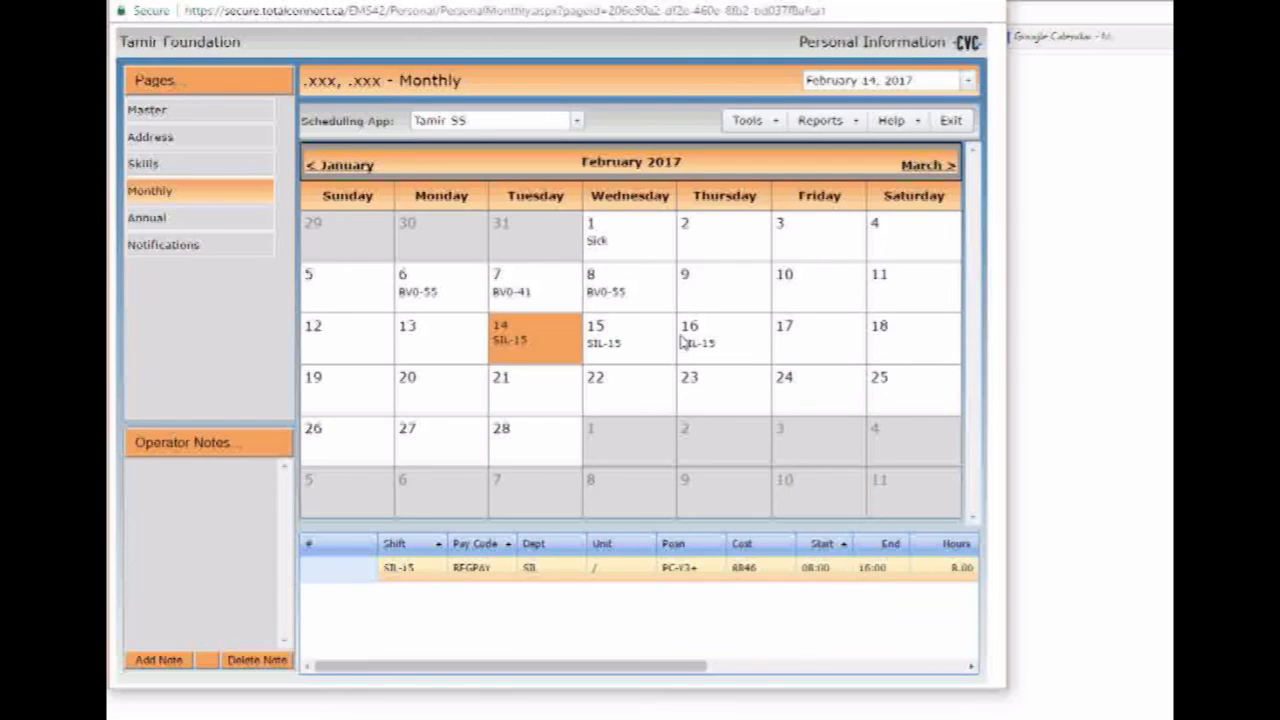
{"action": "left_click", "coordinate": [655, 341]}
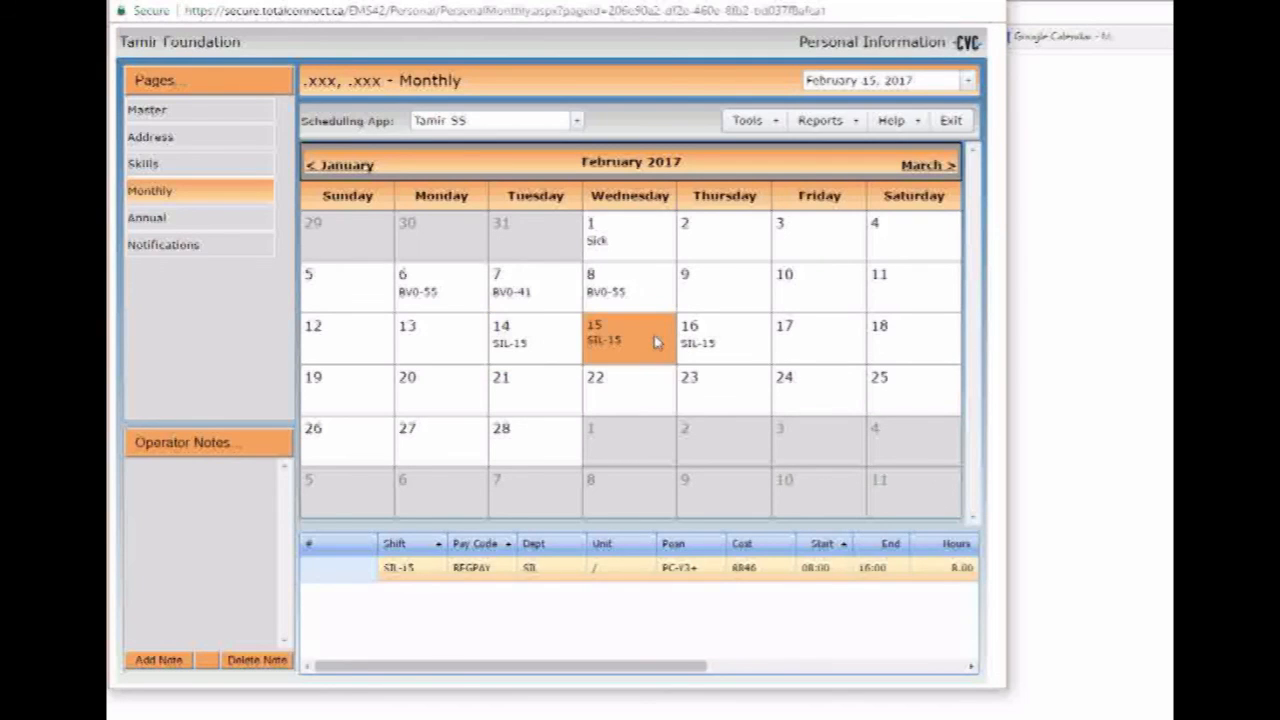
{"action": "left_click", "coordinate": [730, 342]}
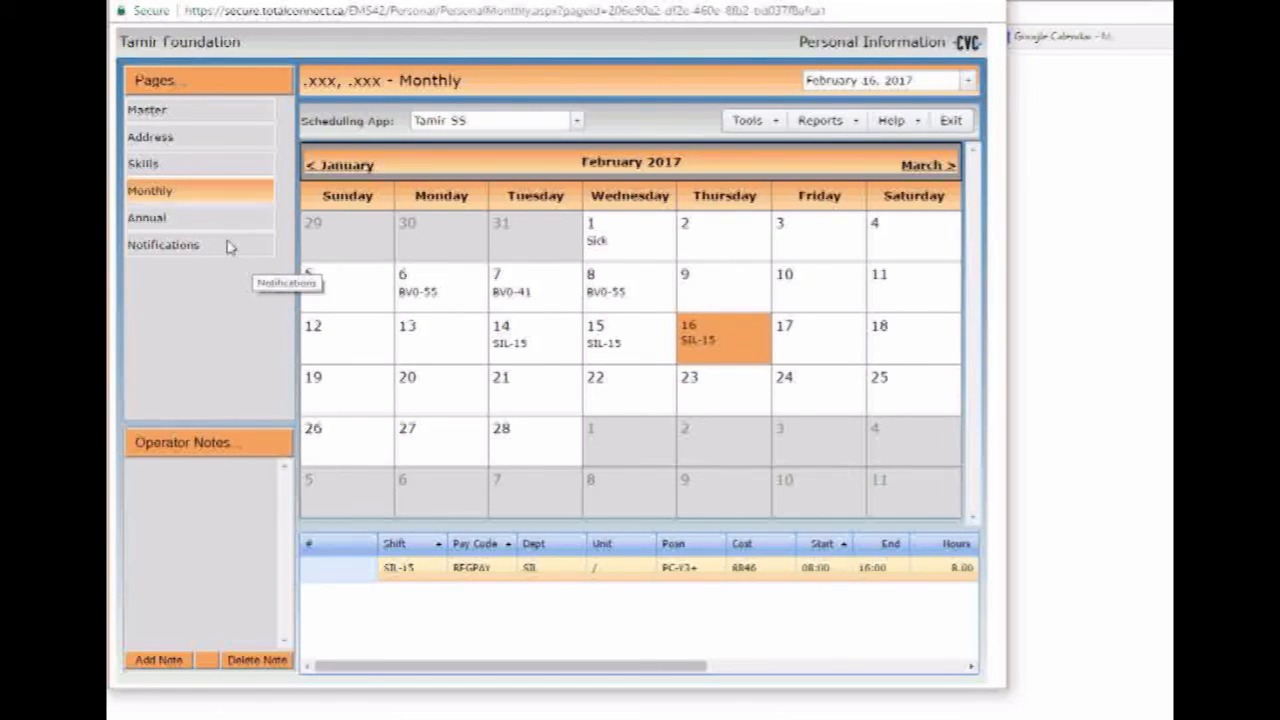
{"action": "left_click", "coordinate": [512, 355]}
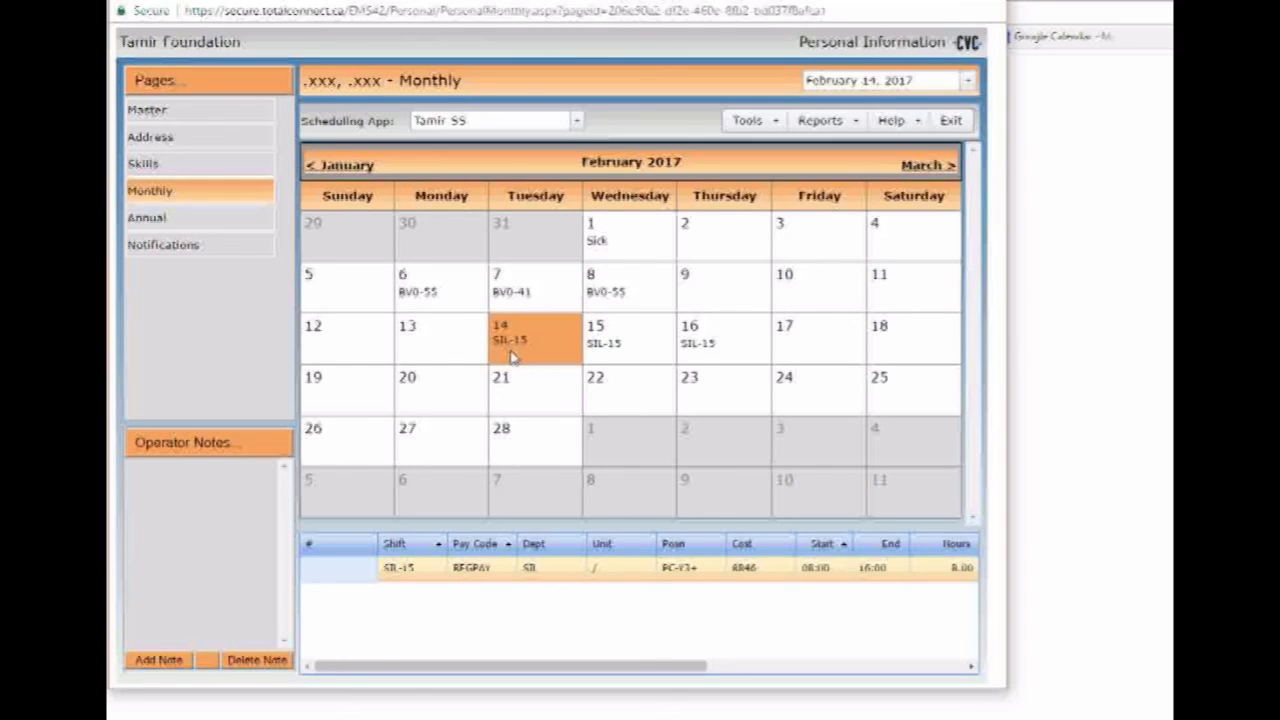
{"action": "left_click", "coordinate": [616, 361]}
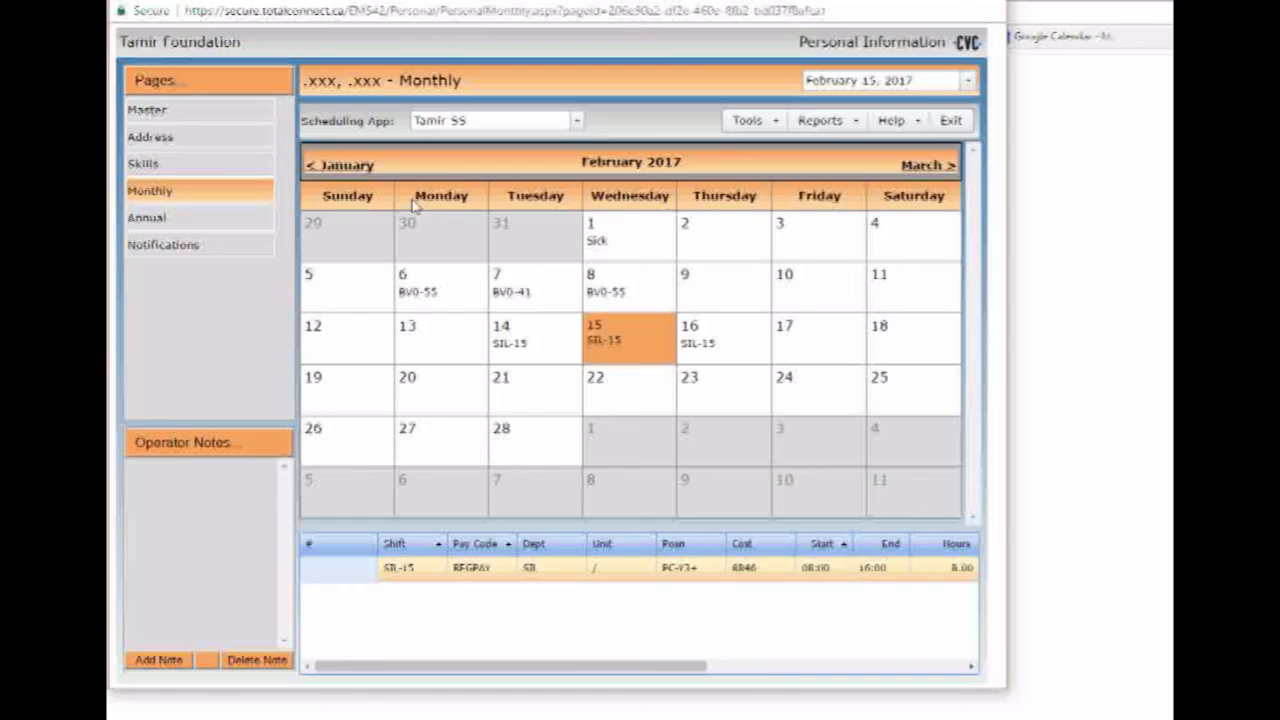
{"action": "left_click", "coordinate": [350, 168]}
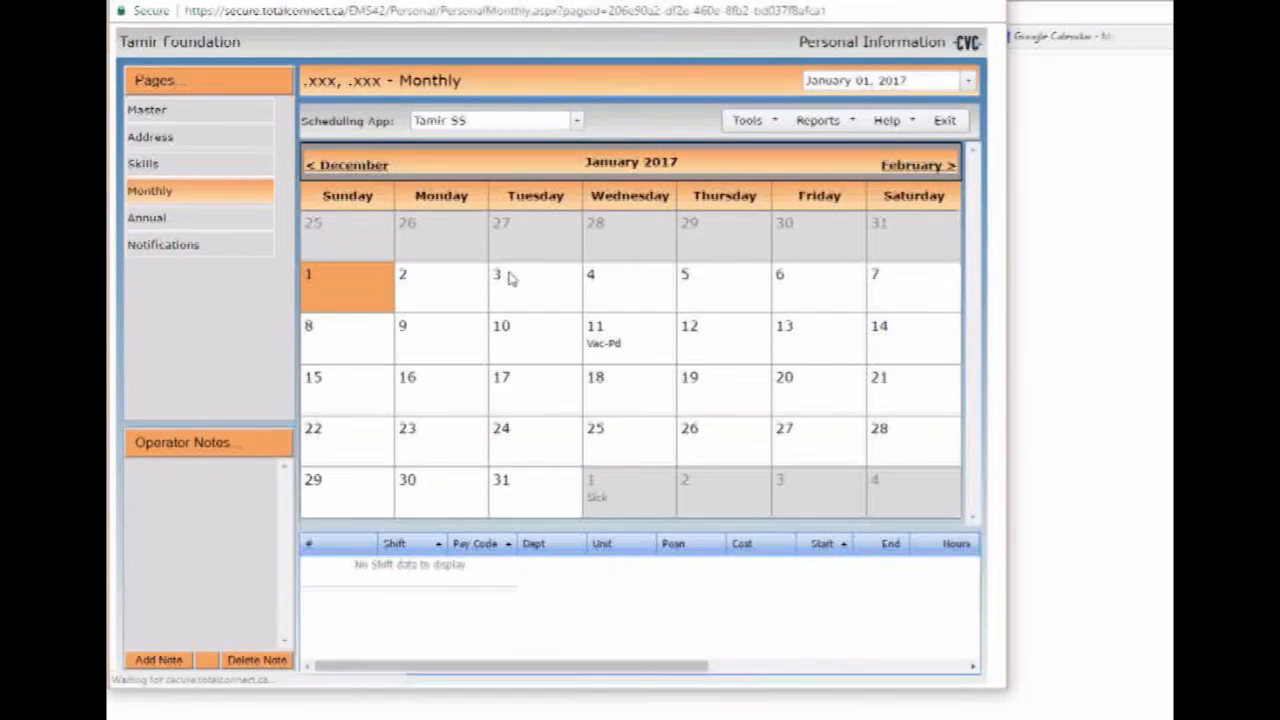
{"action": "left_click", "coordinate": [622, 346]}
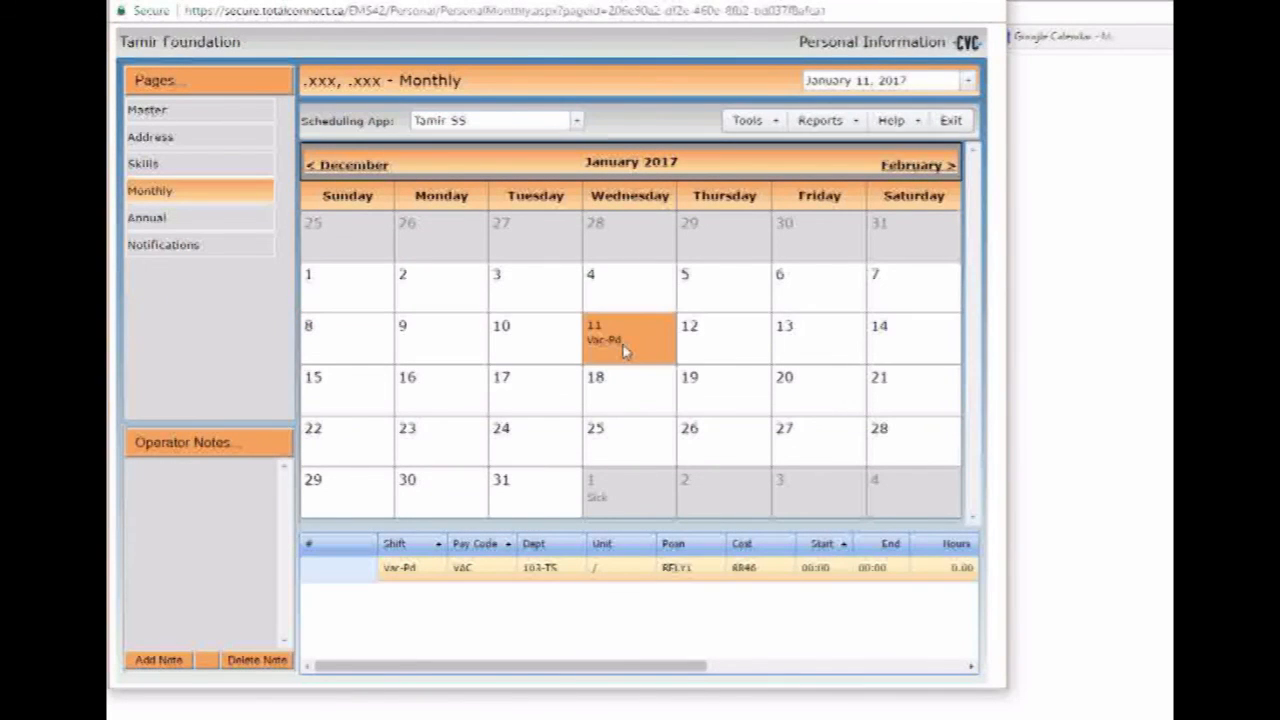